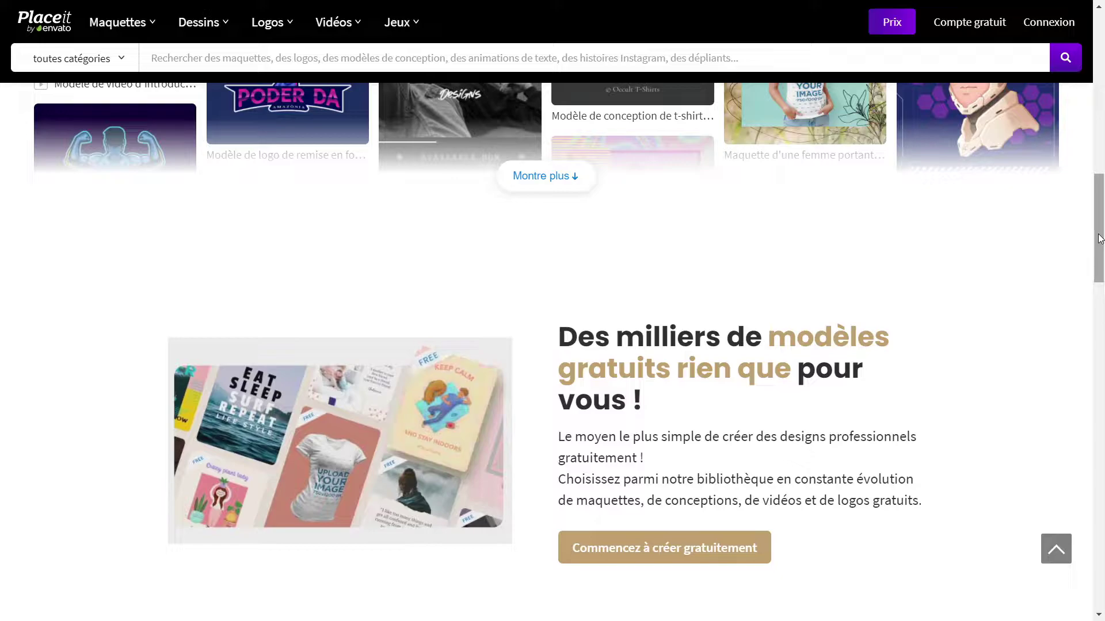
pyautogui.press('Home')
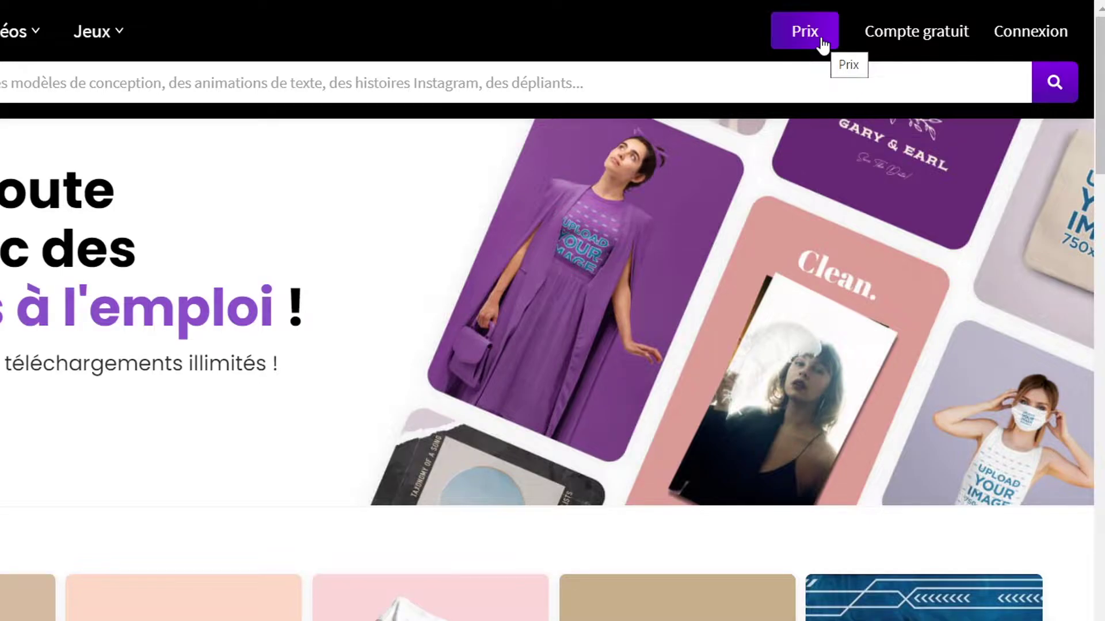
pyautogui.click(822, 43)
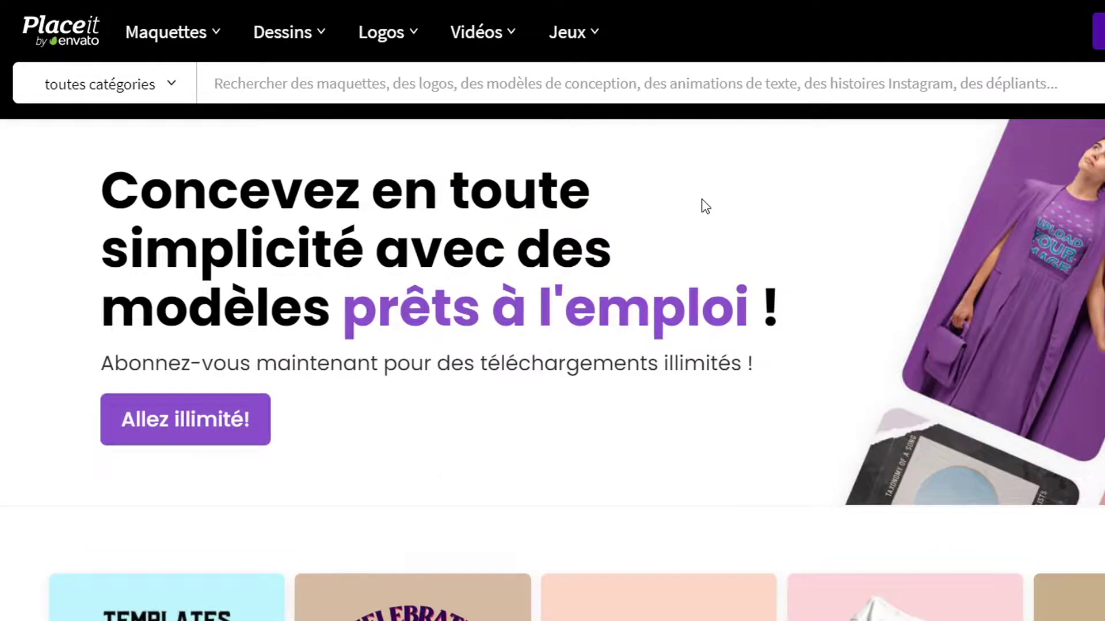
# Open the Intros/Outros video templates under Présentations et diaporamas and browse through the first page of templates.
pyautogui.moveTo(485, 35)
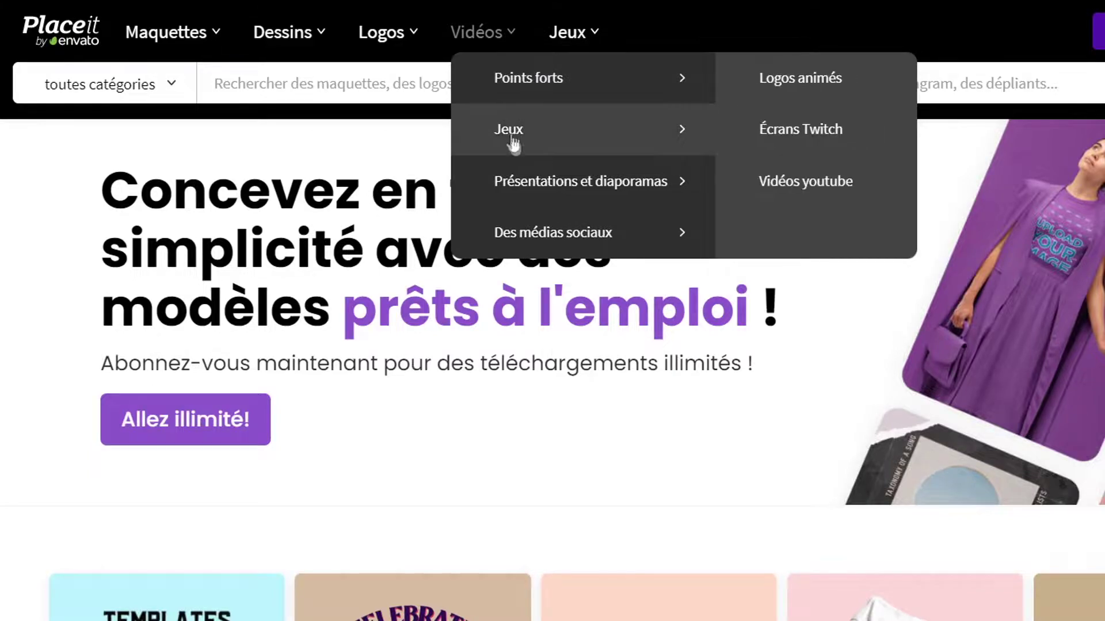
pyautogui.moveTo(551, 182)
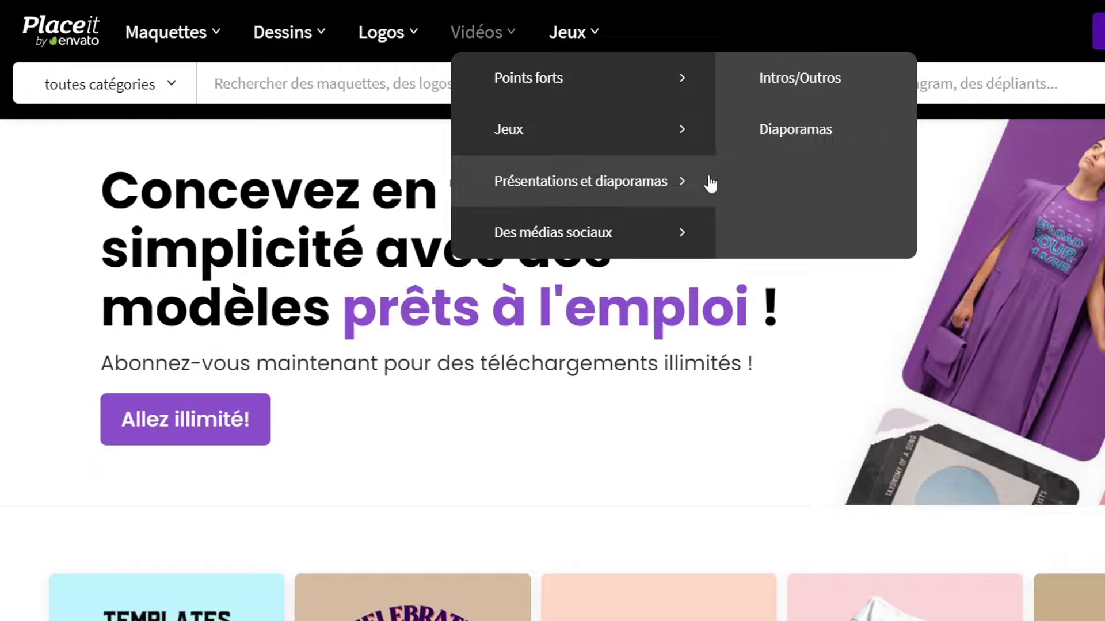
pyautogui.click(796, 86)
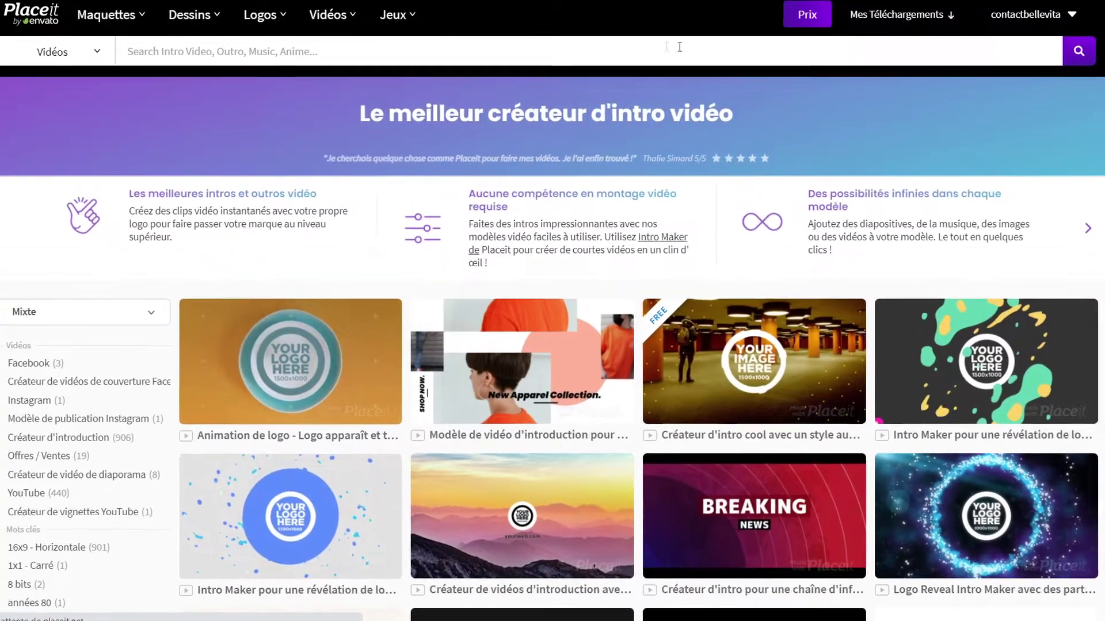
pyautogui.scroll(-2, 680, 46)
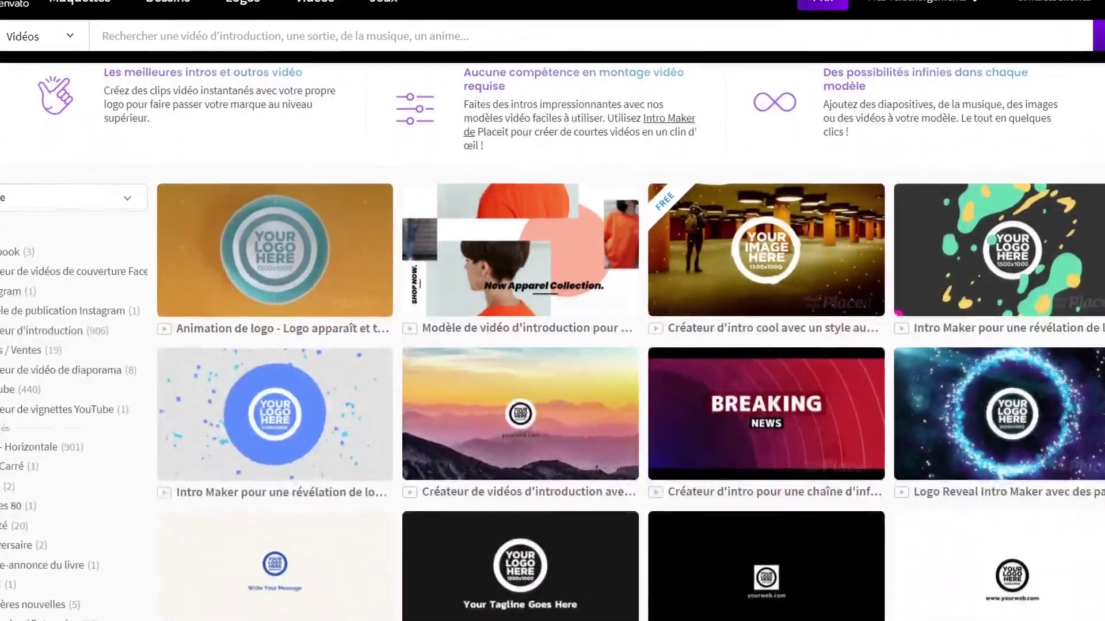
pyautogui.scroll(-10, 552, 345)
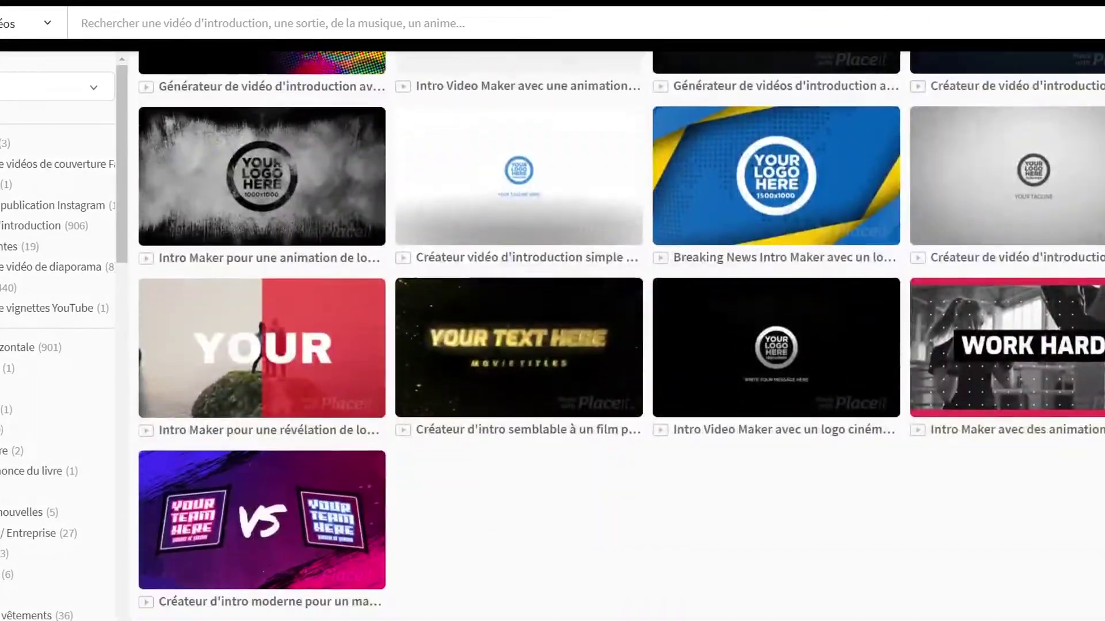
pyautogui.scroll(-3, 621, 329)
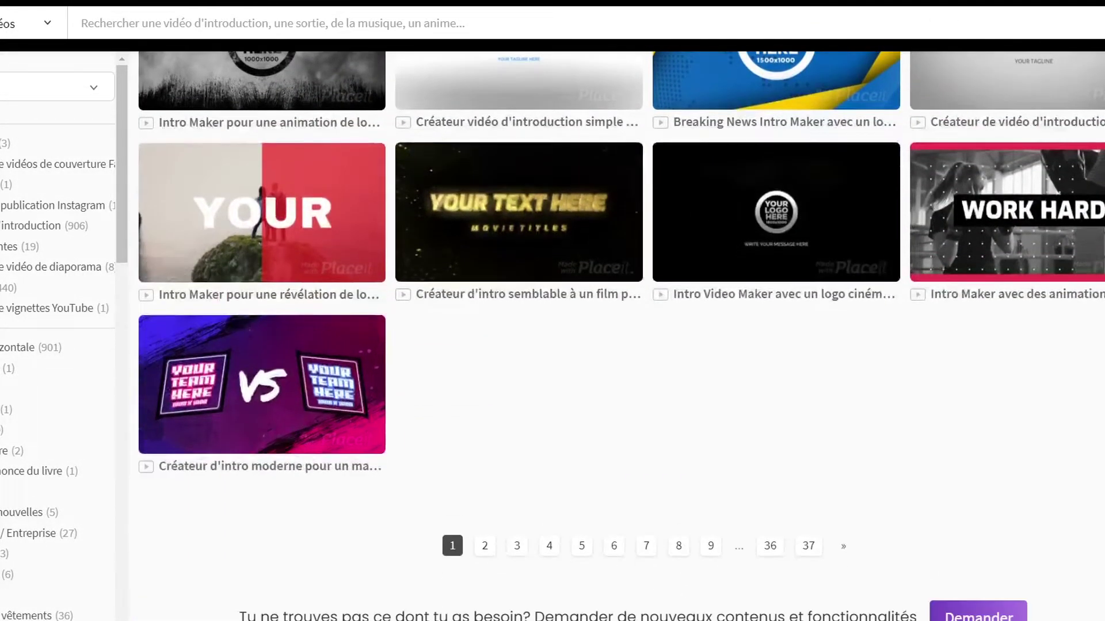
pyautogui.moveTo(1096, 369); pyautogui.dragTo(1096, 21)
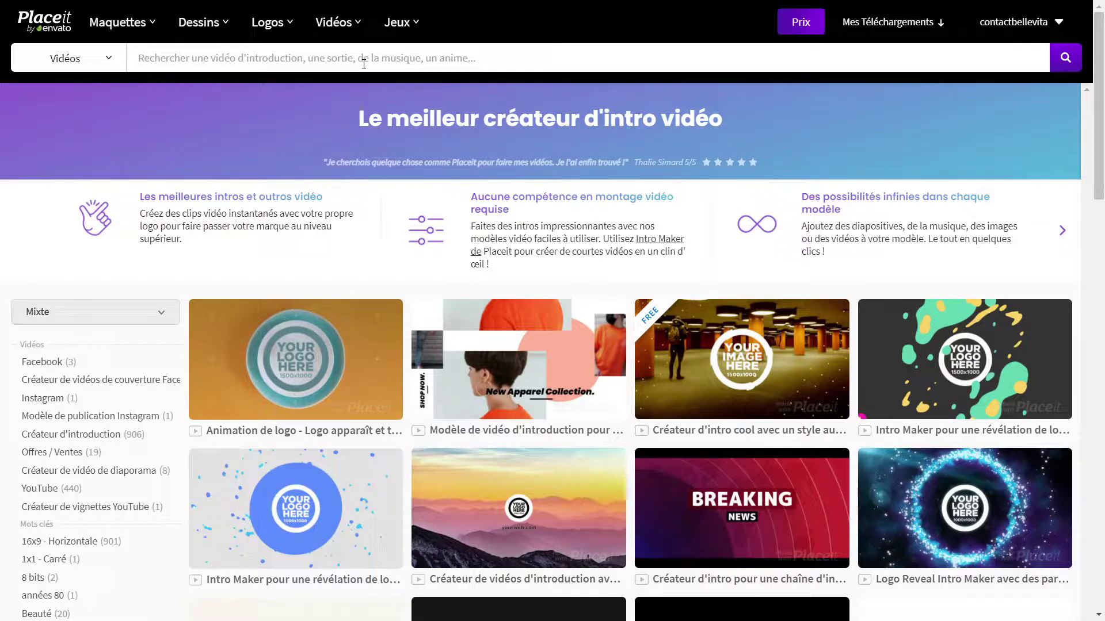
# Search the video templates for "free" and open the free cool intro template set in the parking garage.
pyautogui.click(364, 64)
pyautogui.write('free')
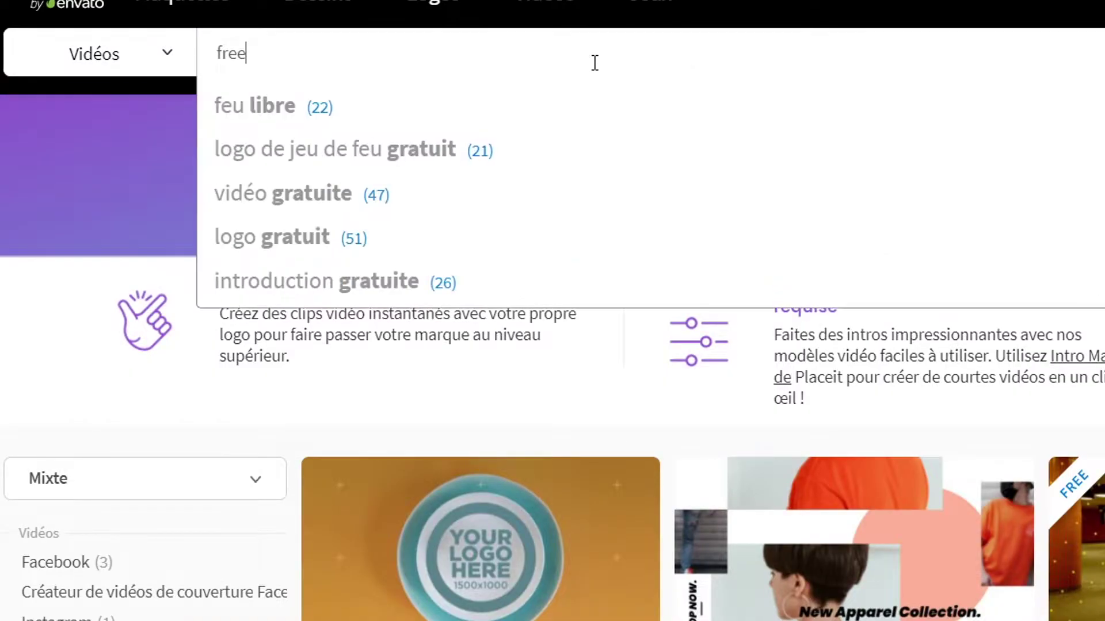
pyautogui.press('Return')
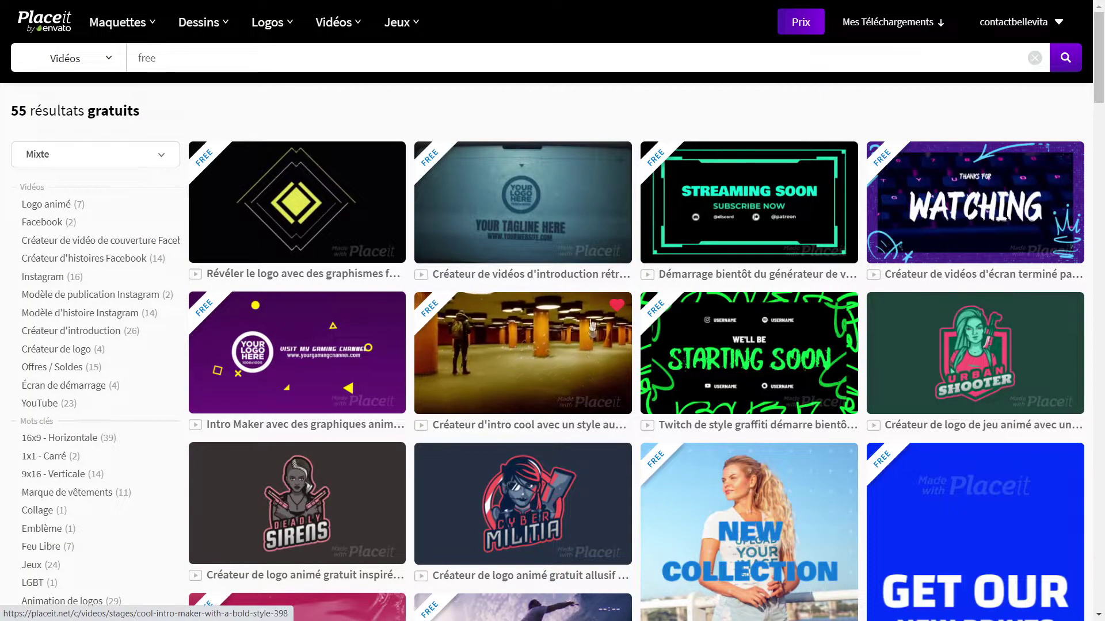
pyautogui.click(529, 371)
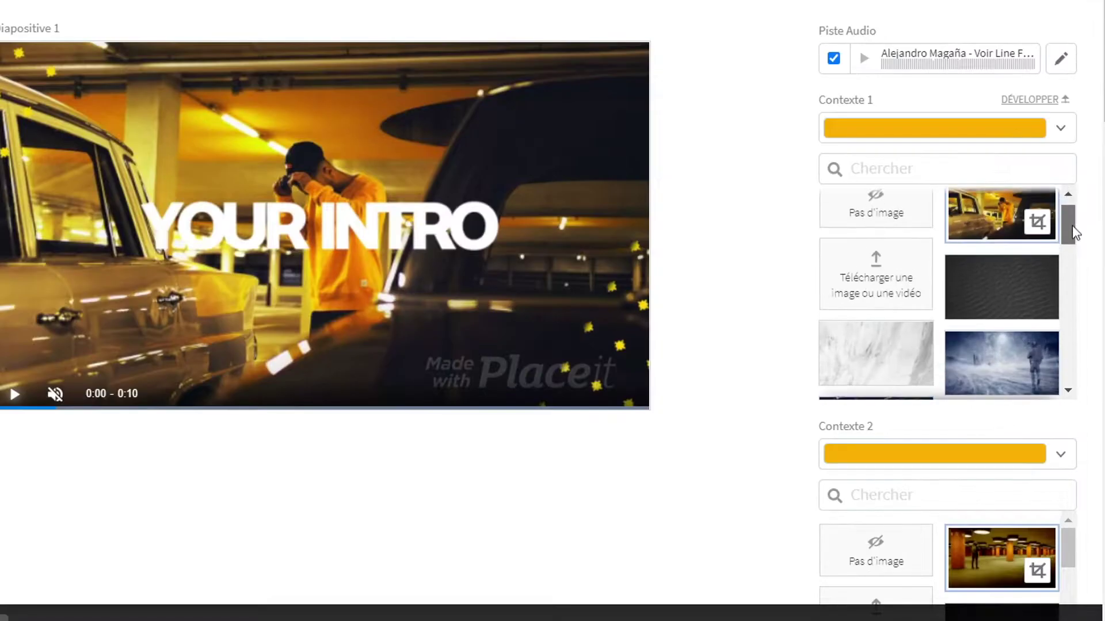
# Upload a personal video clip as the Contexte 1 background, preview it, and apply the crop and trim at full frame and length.
pyautogui.moveTo(1072, 274); pyautogui.dragTo(1076, 296)
pyautogui.moveTo(1082, 251); pyautogui.dragTo(1078, 266)
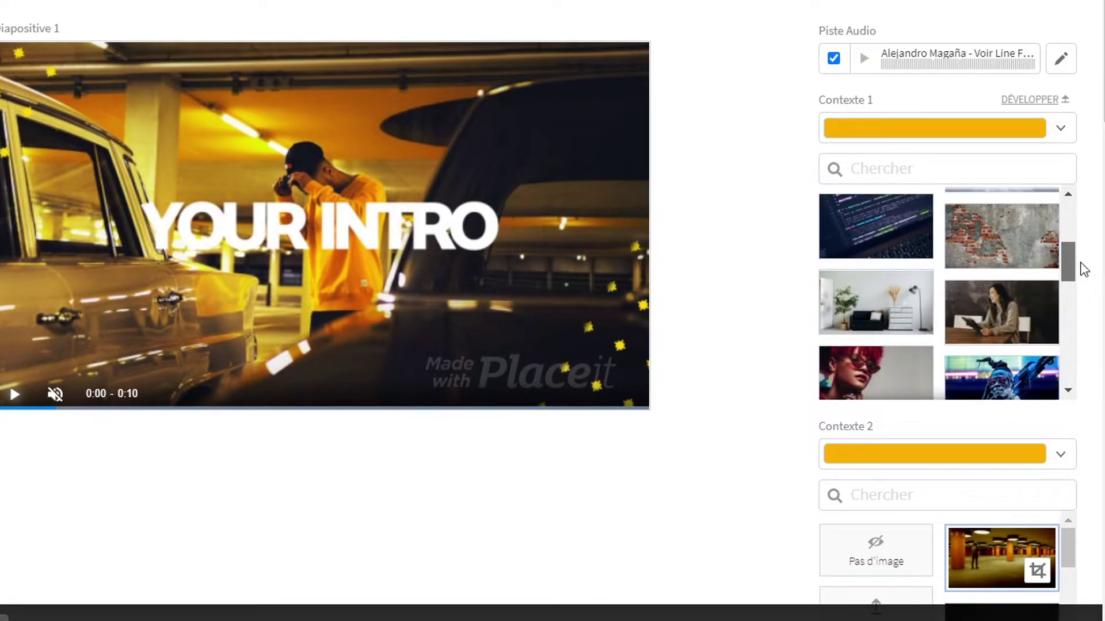
pyautogui.moveTo(1072, 264); pyautogui.dragTo(1076, 213)
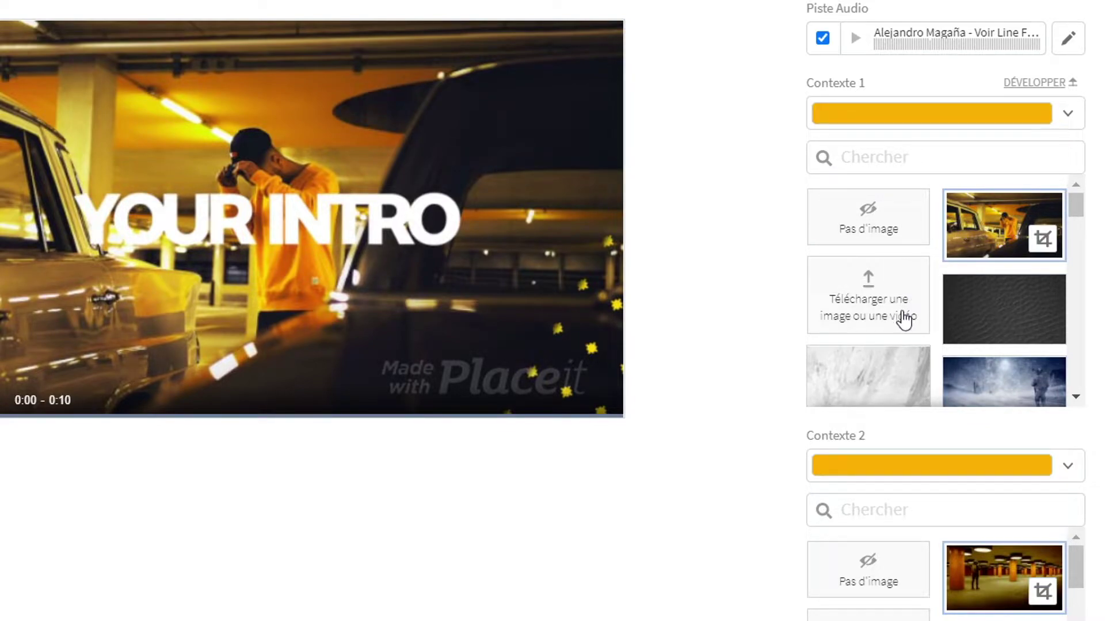
pyautogui.click(870, 299)
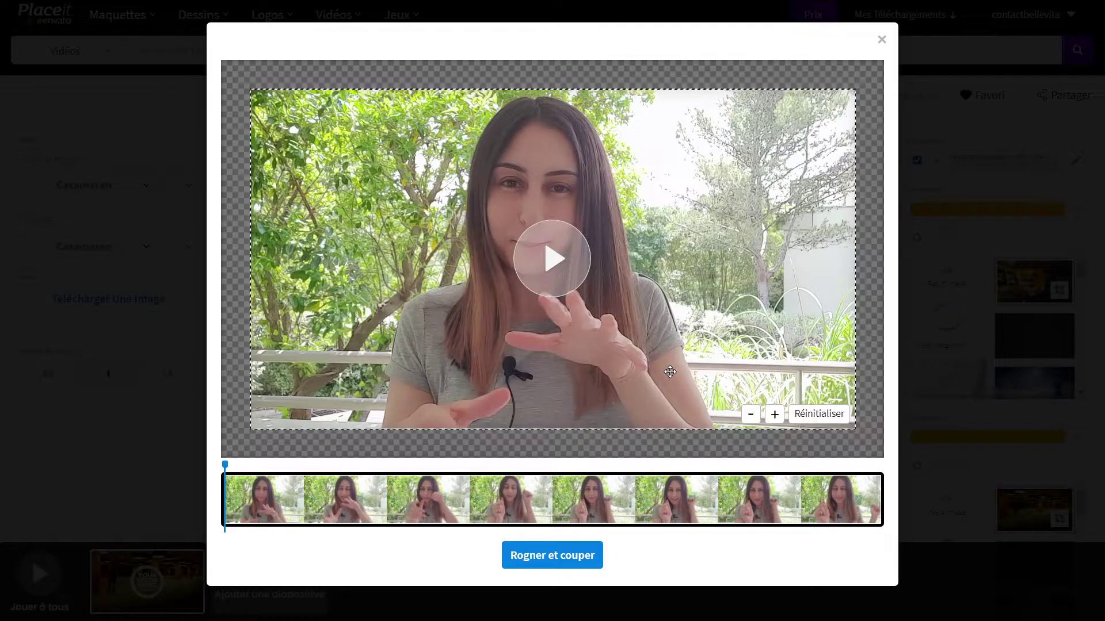
pyautogui.click(564, 278)
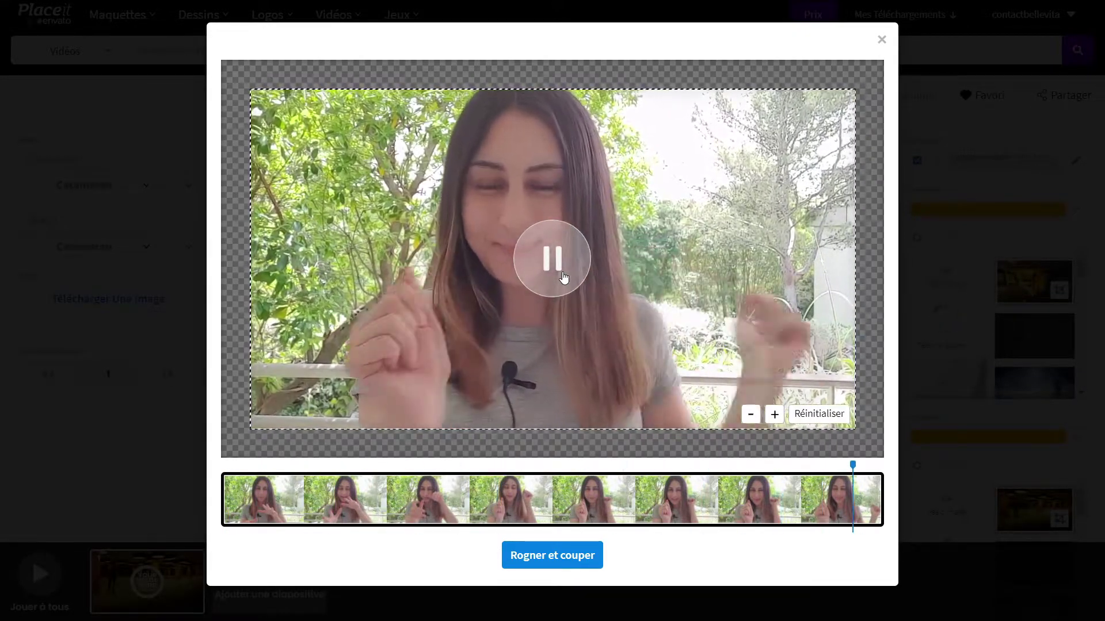
pyautogui.click(563, 278)
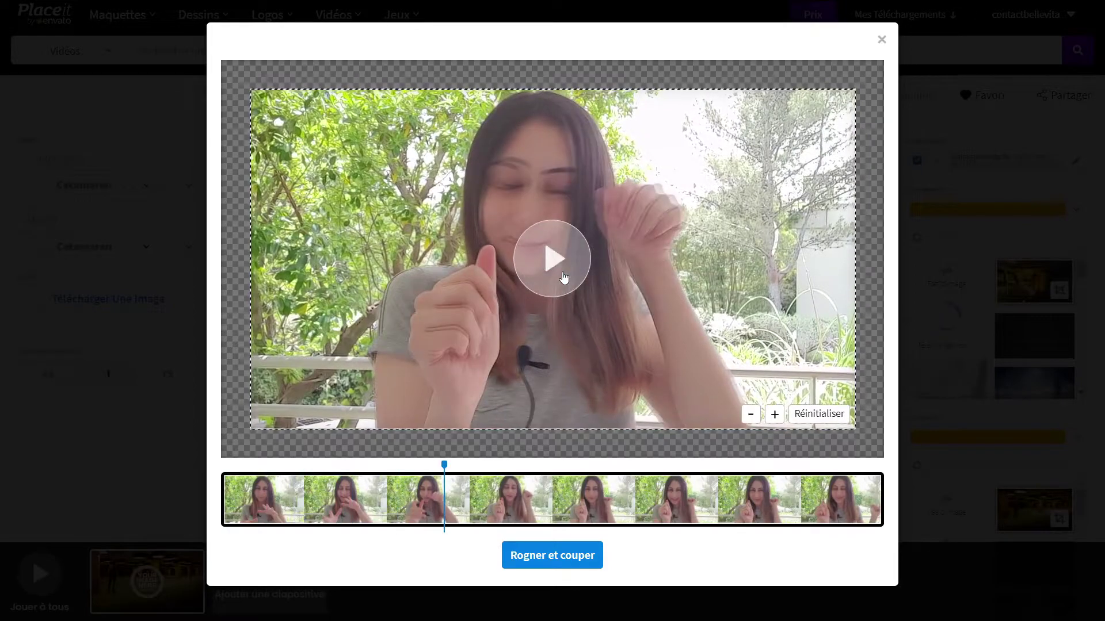
pyautogui.click(548, 557)
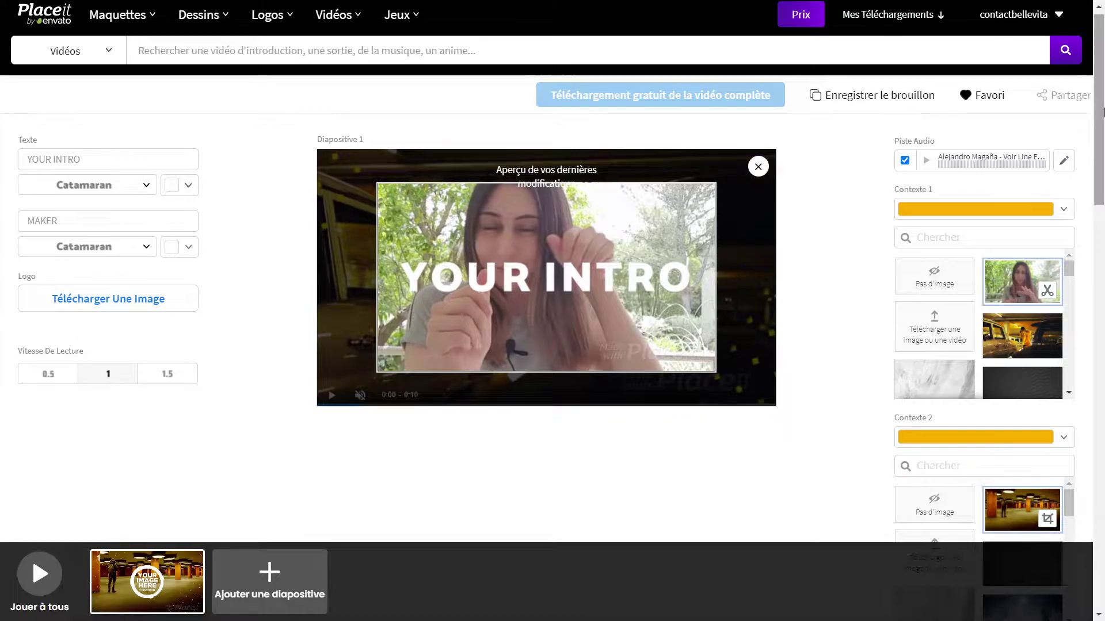
# Remove the background image from Contexte 2 by choosing Pas d'image.
pyautogui.scroll(-1, 1103, 130)
pyautogui.scroll(-4, 1103, 129)
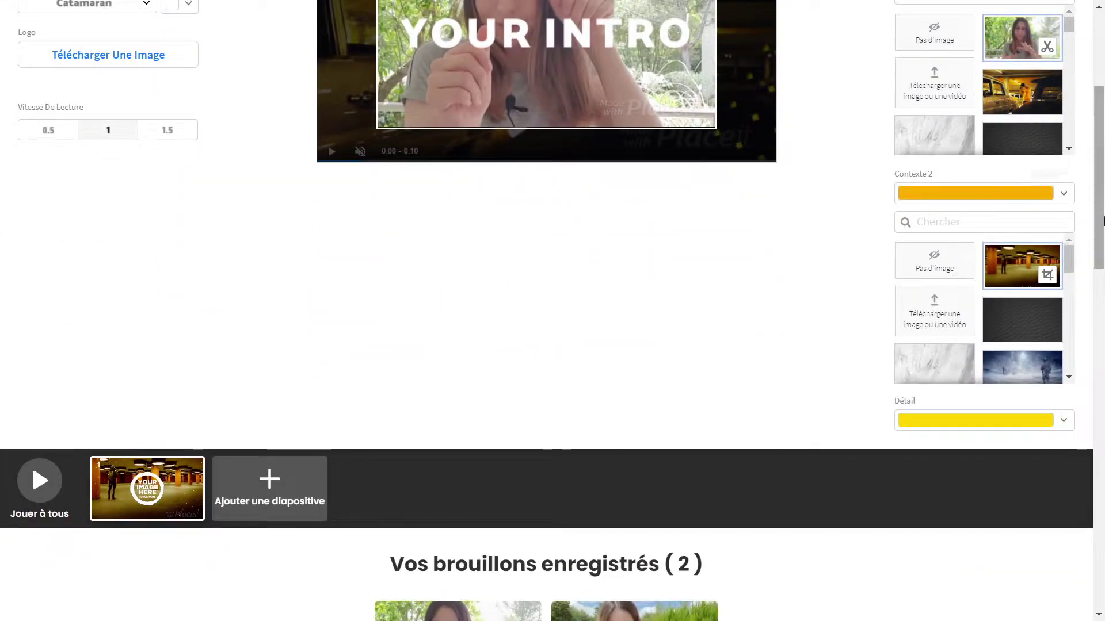
pyautogui.scroll(2, 1102, 187)
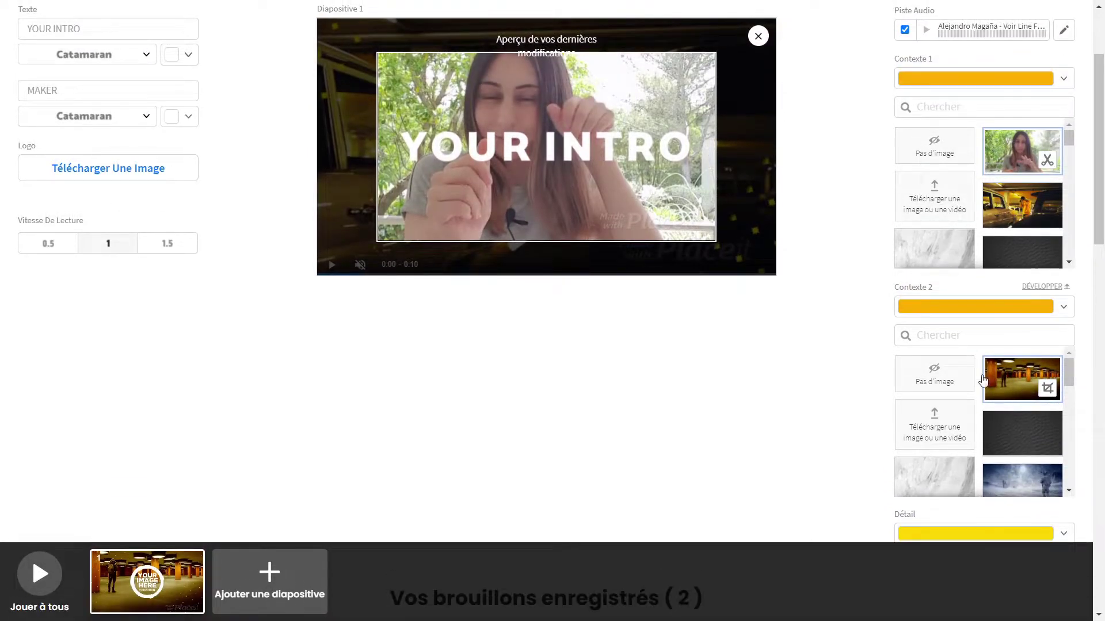
pyautogui.click(938, 383)
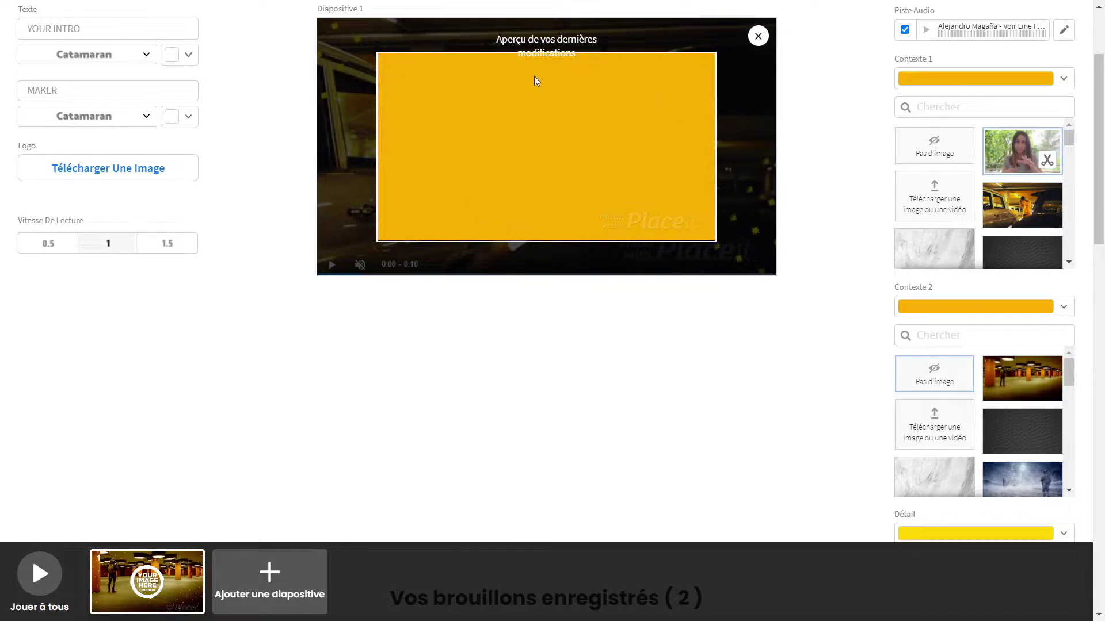
# Try a dark brown background colour for Contexte 2, and restore the colour #fcaf01.
pyautogui.click(1063, 307)
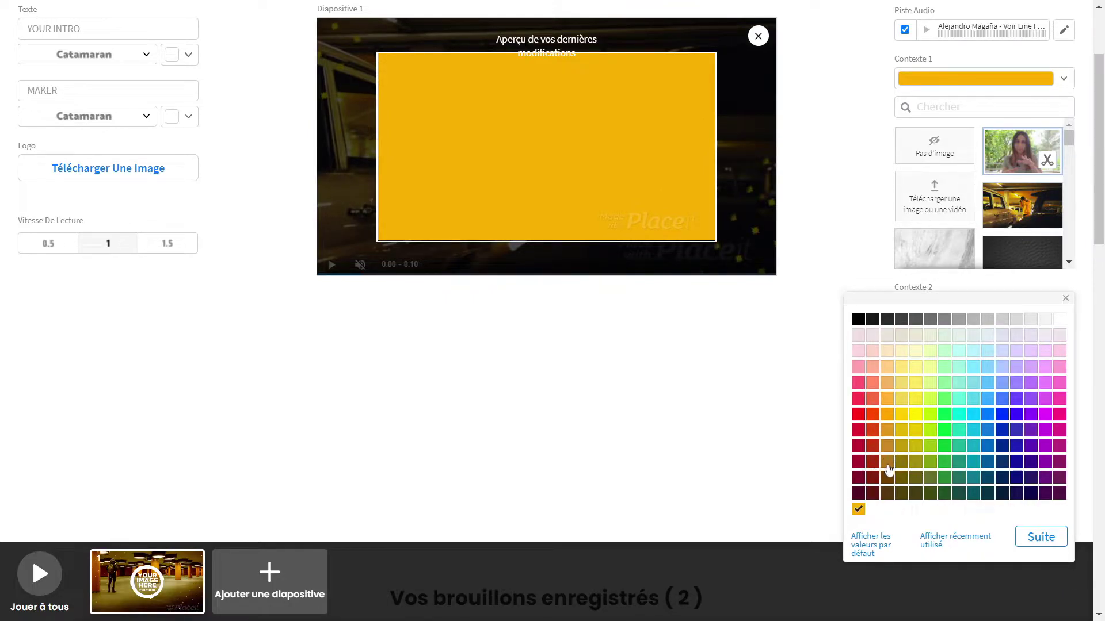
pyautogui.click(891, 496)
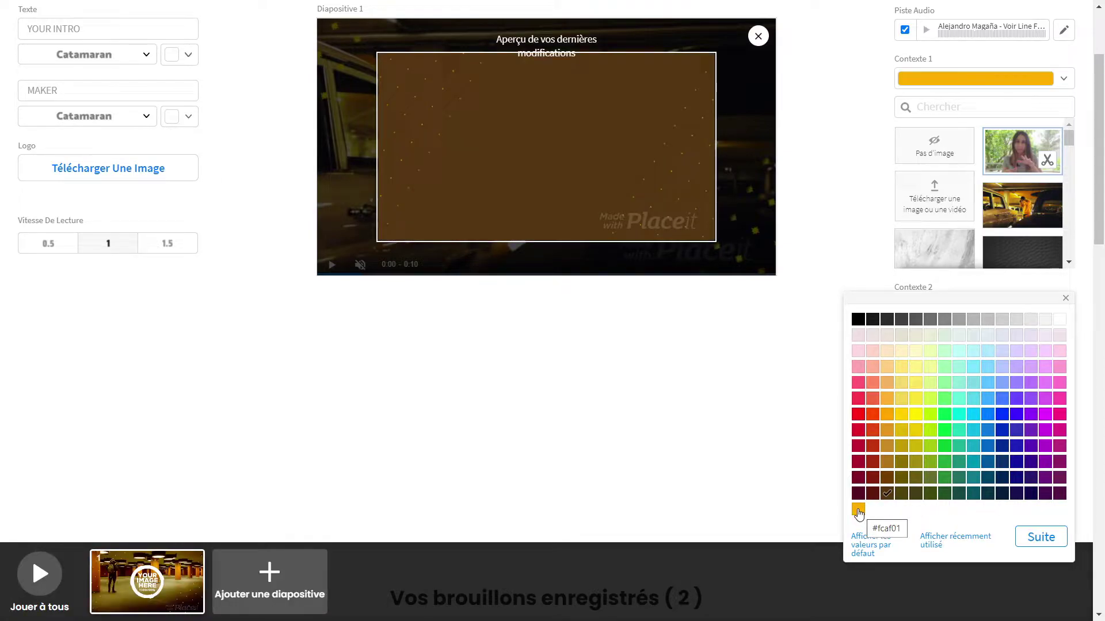
pyautogui.click(858, 510)
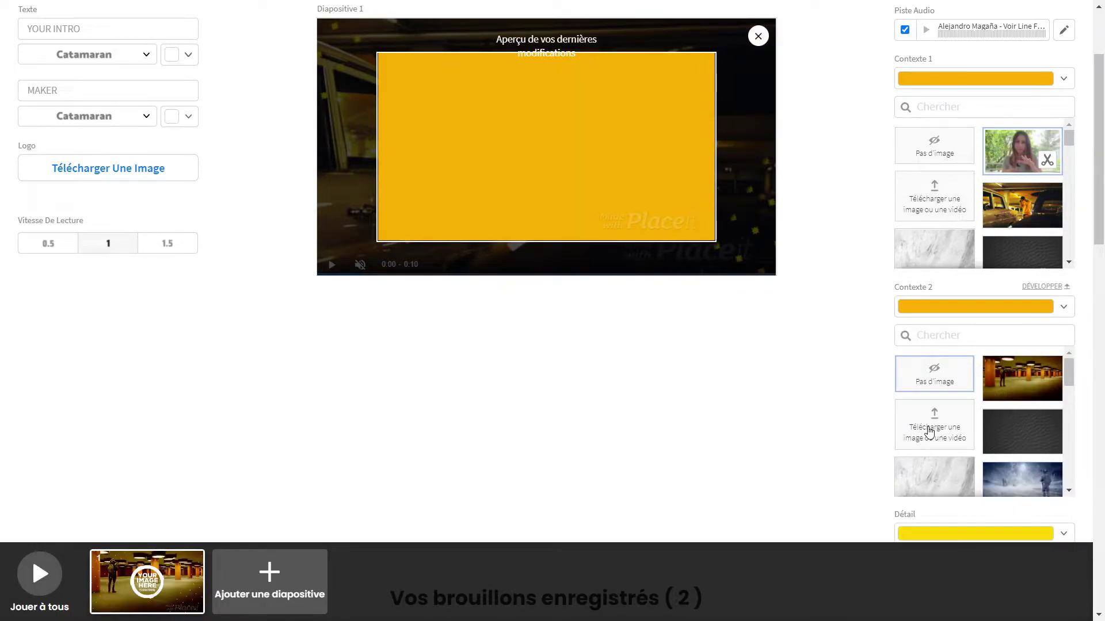
# Upload the video-editing screen recording as the Contexte 2 background and apply the crop and trim at full frame and length.
pyautogui.click(957, 439)
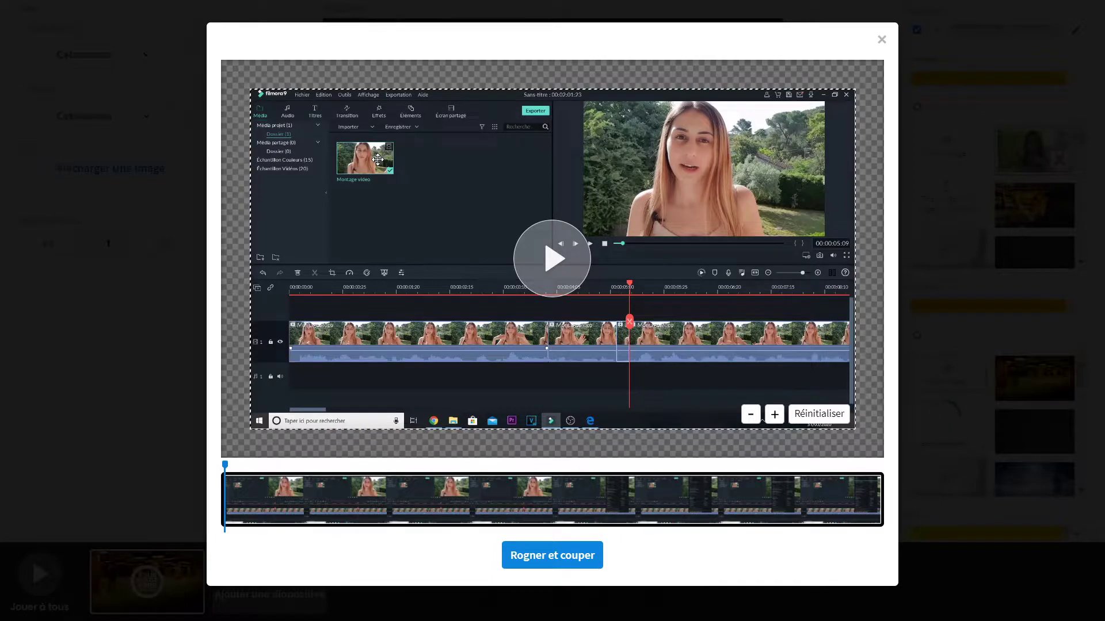
pyautogui.click(533, 555)
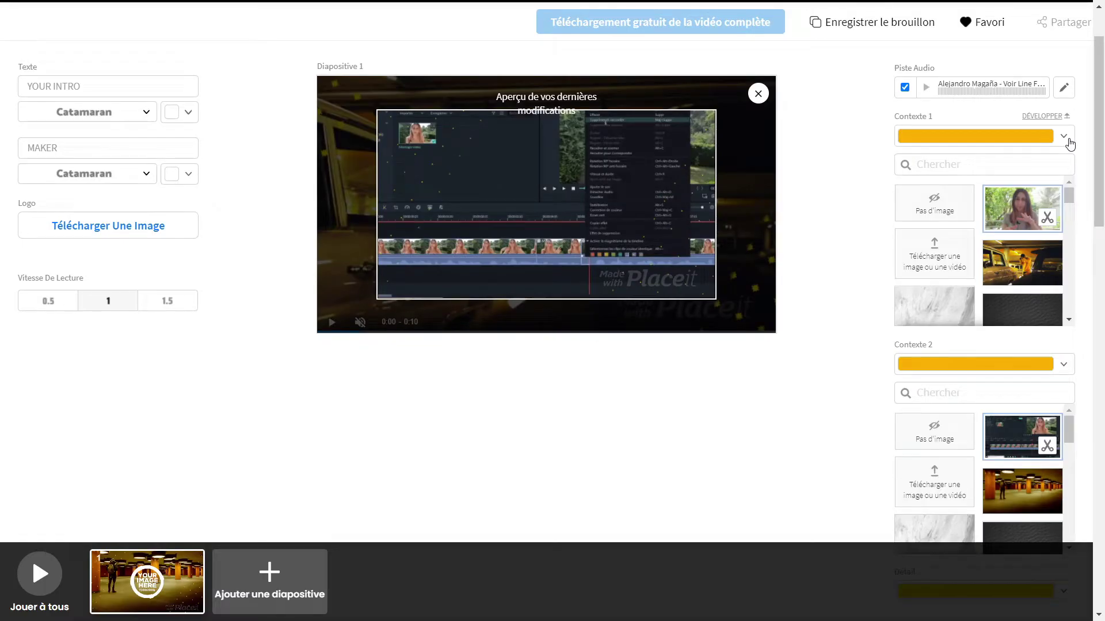
pyautogui.click(1069, 138)
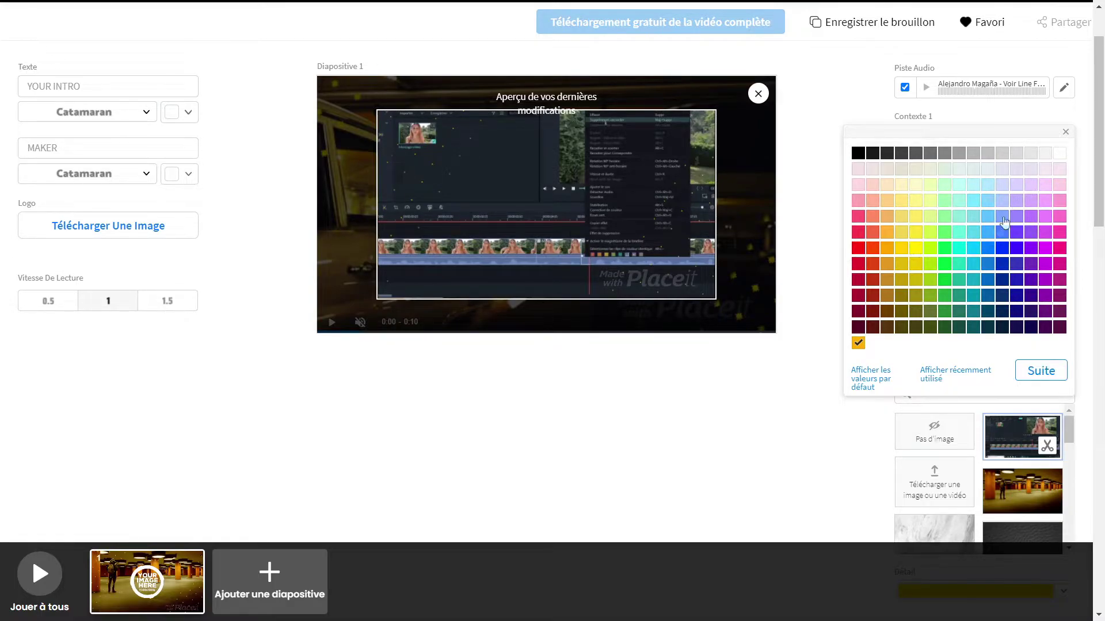
pyautogui.click(1065, 134)
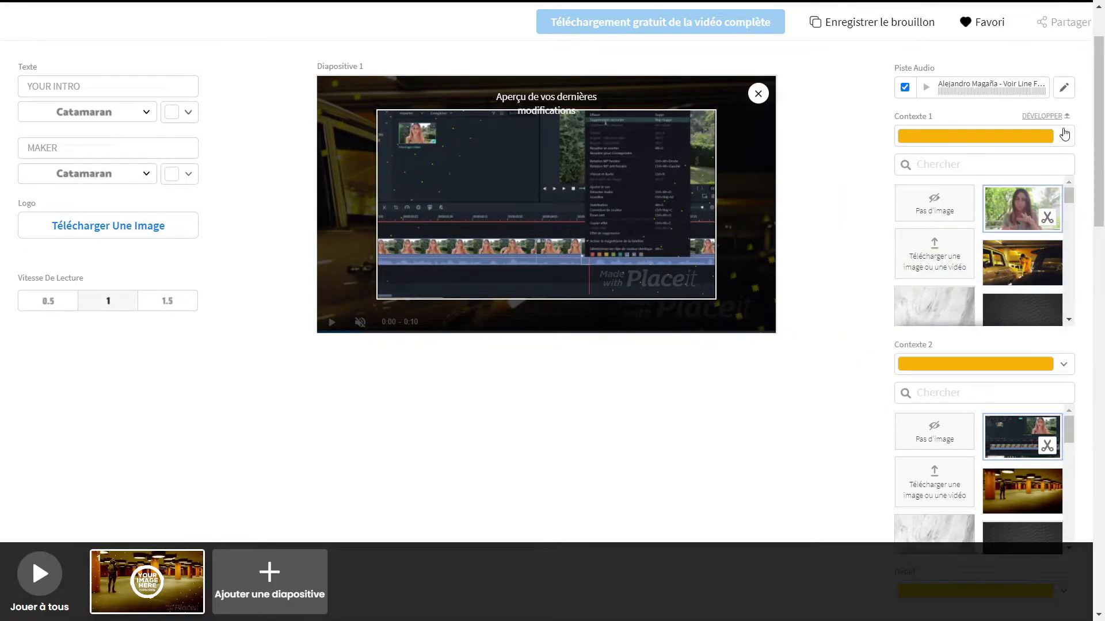
pyautogui.click(1068, 137)
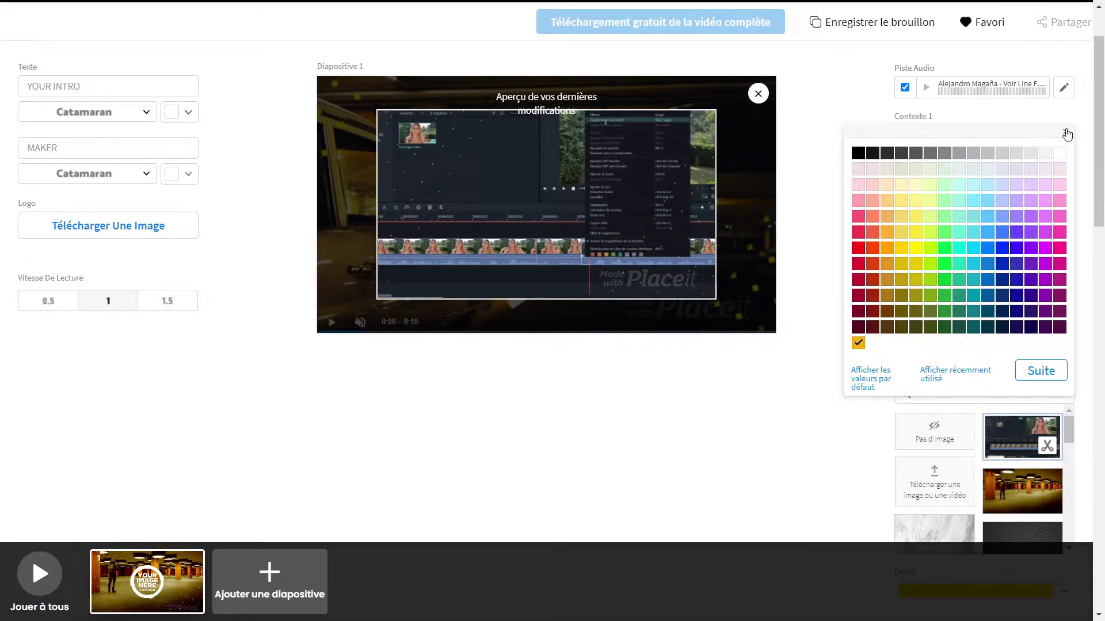
pyautogui.click(1068, 134)
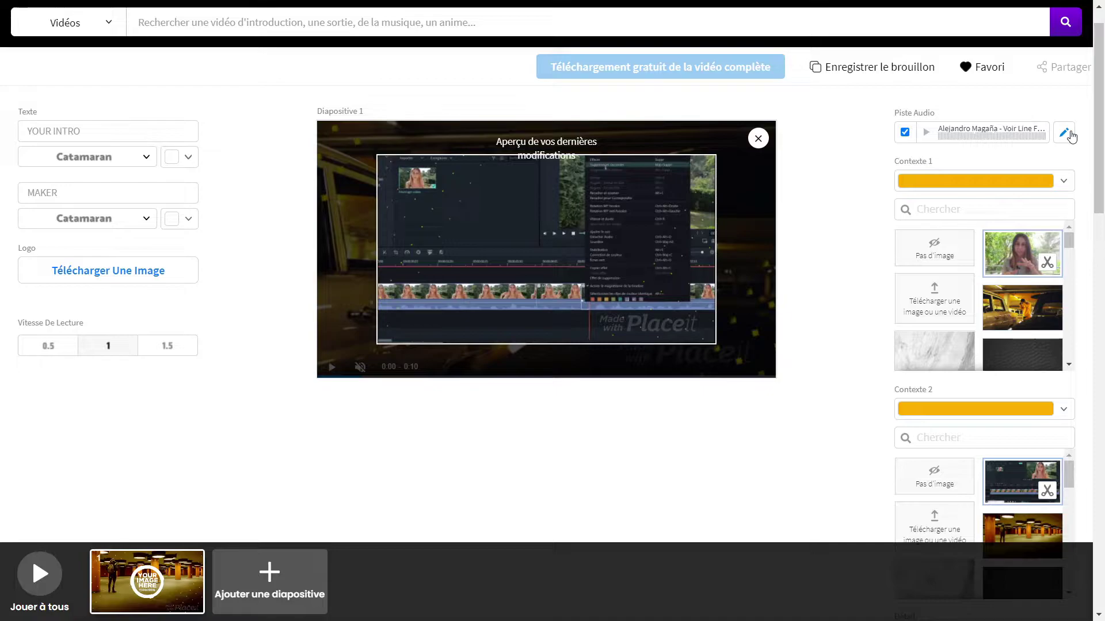
# Browse the audio library for the intro's soundtrack and close it without selecting another track.
pyautogui.click(1069, 132)
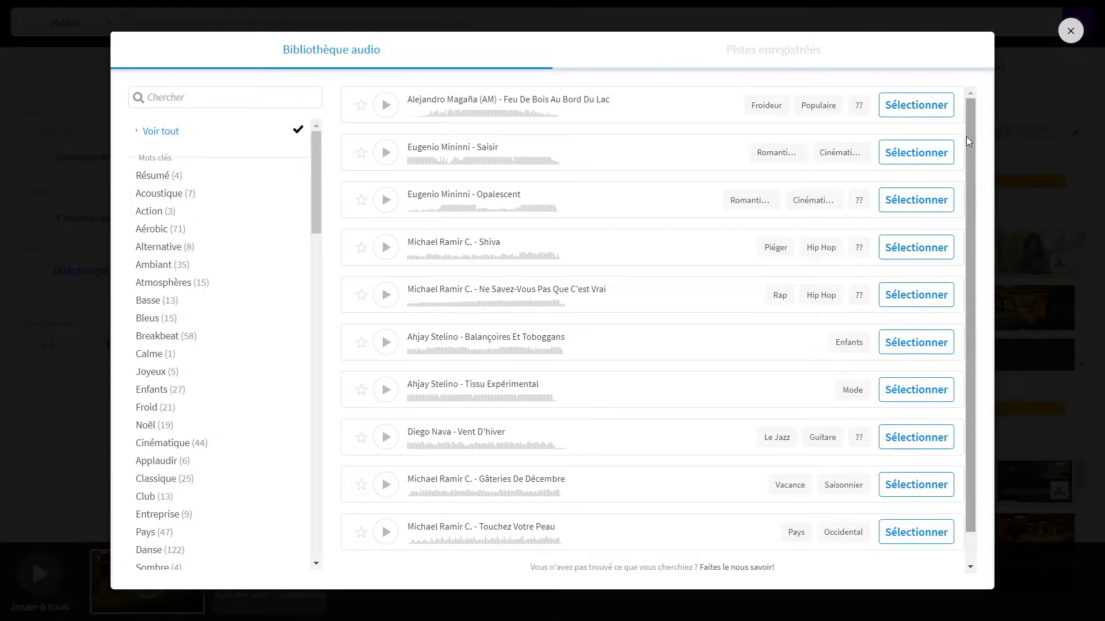
pyautogui.scroll(-1, 971, 155)
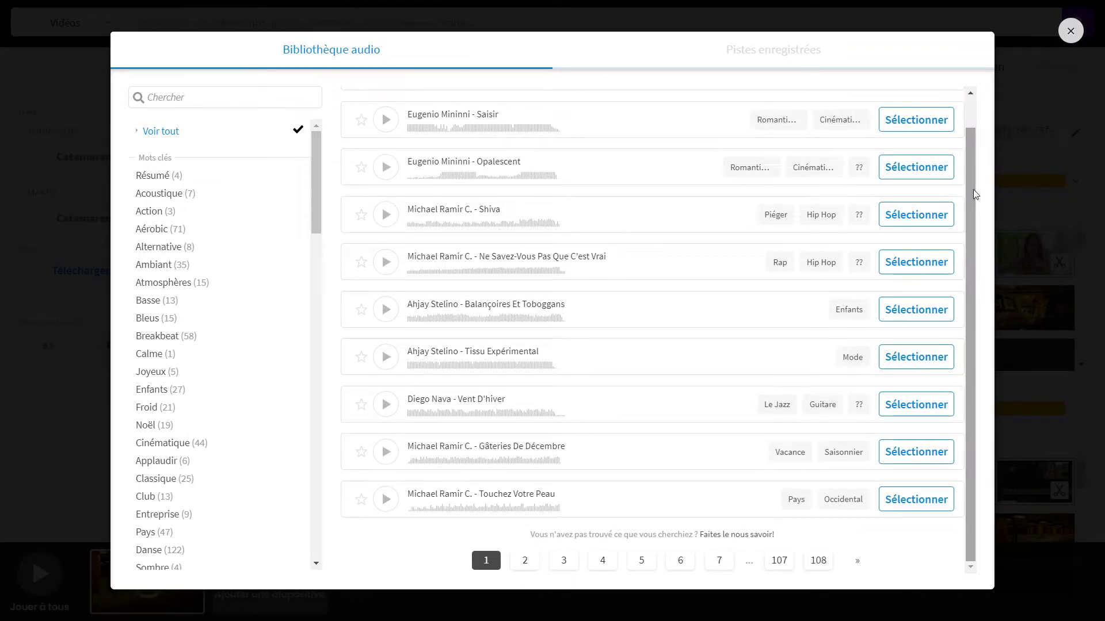
pyautogui.press('Escape')
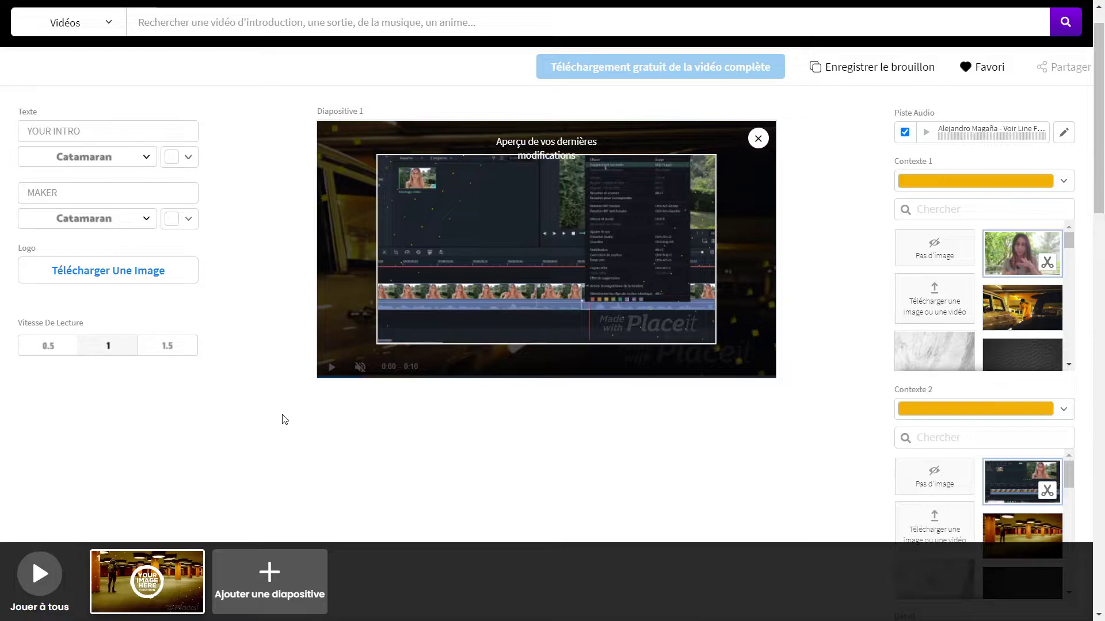
# Play all slides to preview the intro with the uploaded video backgrounds.
pyautogui.click(40, 574)
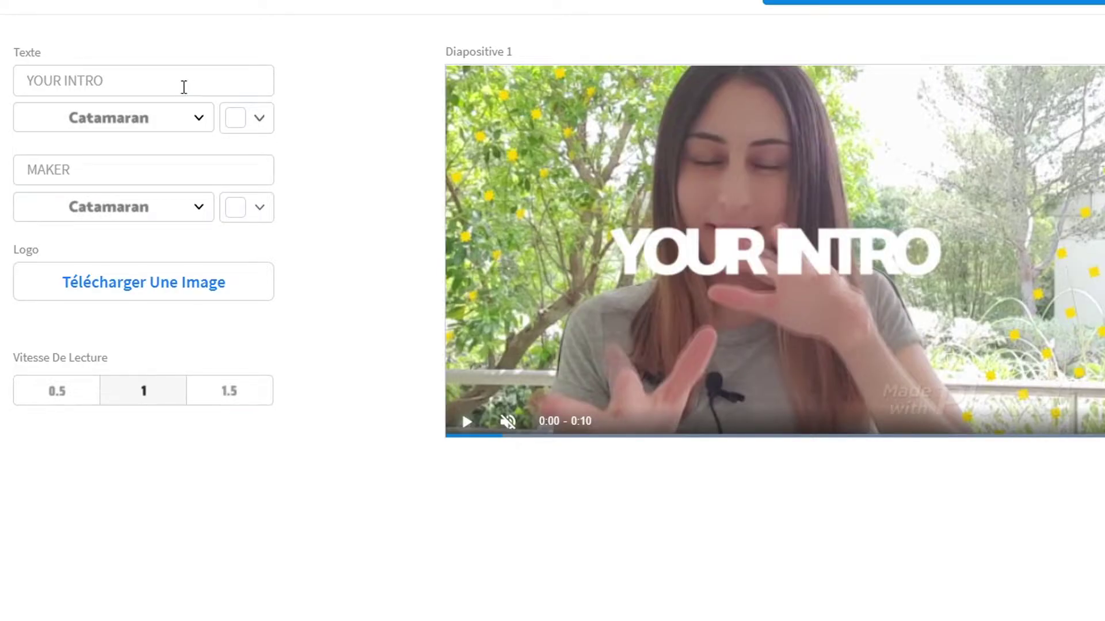
# Replace slide 1's first text line with the creator's full name followed by "AIDE".
pyautogui.click(183, 87)
pyautogui.press('BackSpace')
pyautogui.press('BackSpace')
pyautogui.press('BackSpace')
pyautogui.press('BackSpace')
pyautogui.press('BackSpace')
pyautogui.press('BackSpace')
pyautogui.press('BackSpace')
pyautogui.press('BackSpace')
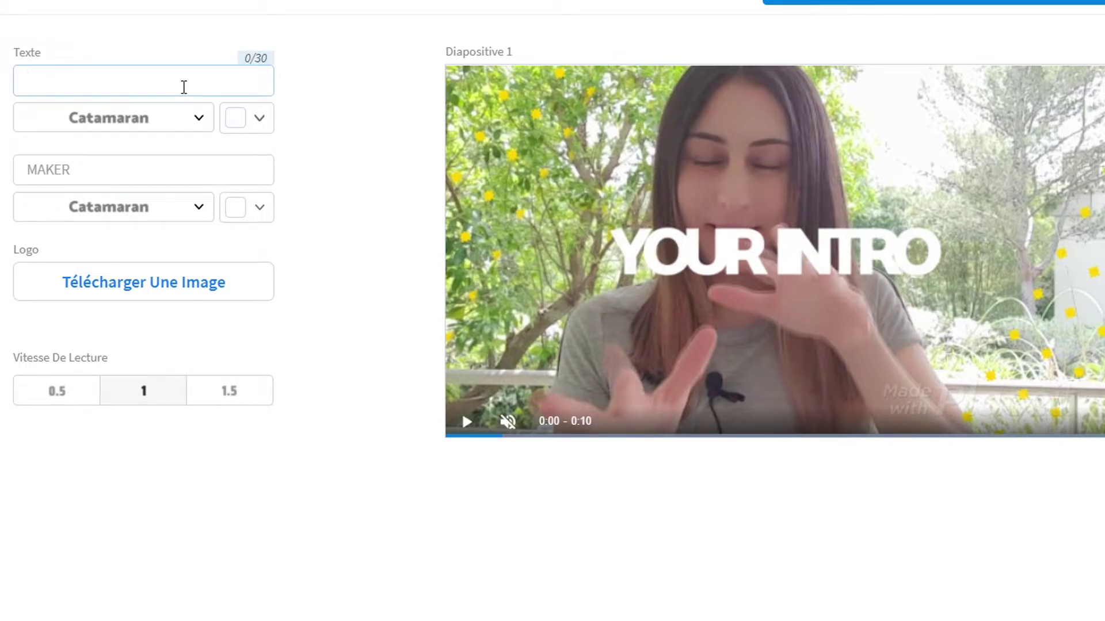
pyautogui.write('Op')
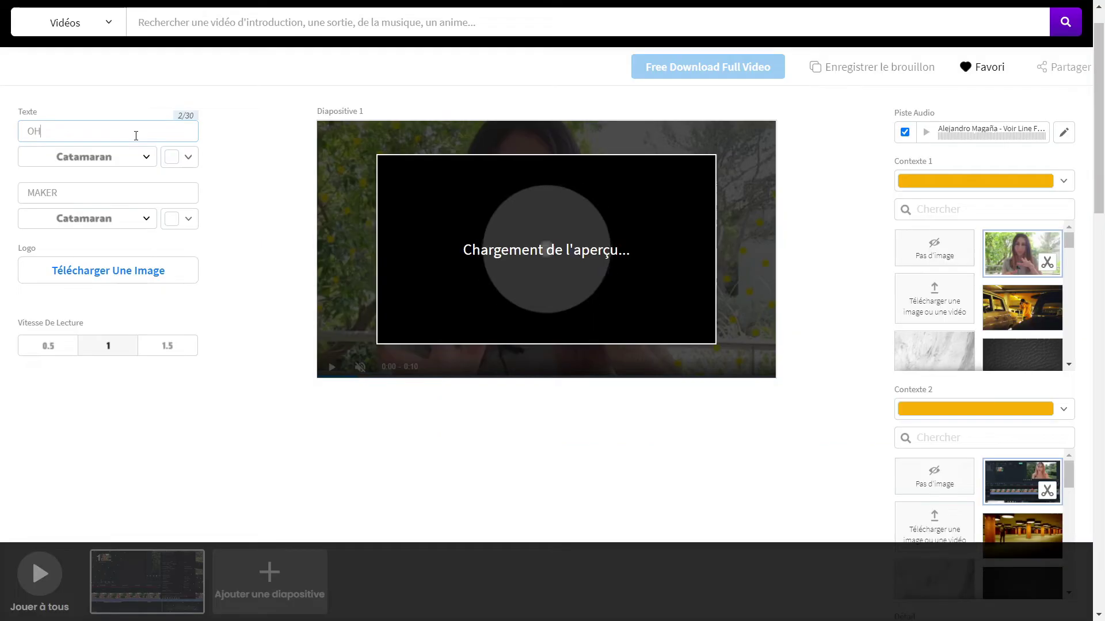
pyautogui.write('hélie Bellevita a')
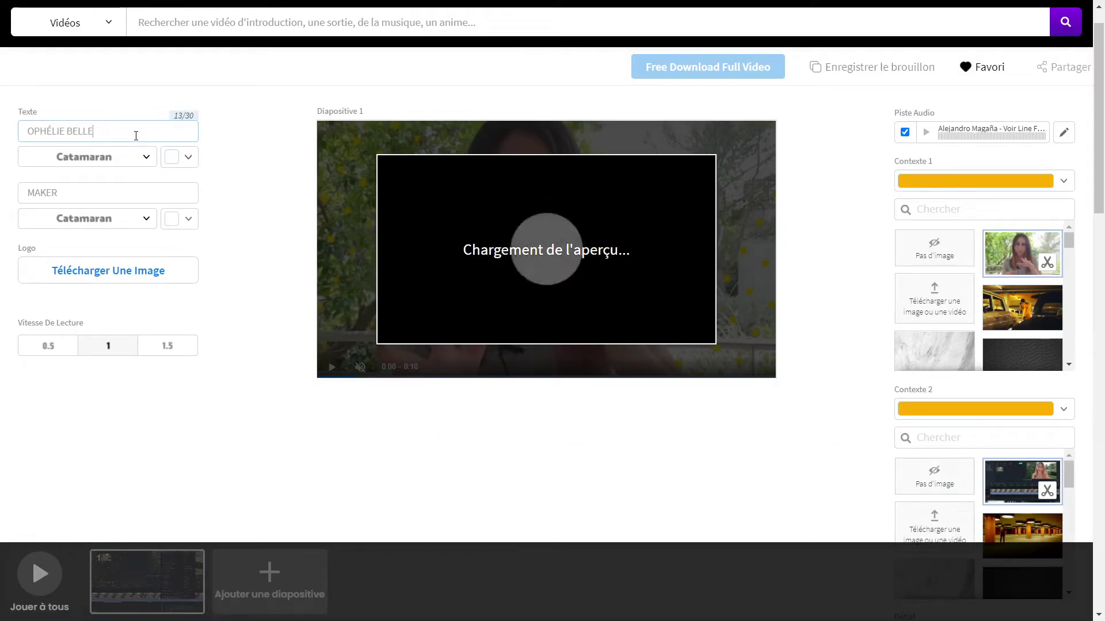
pyautogui.write('ide')
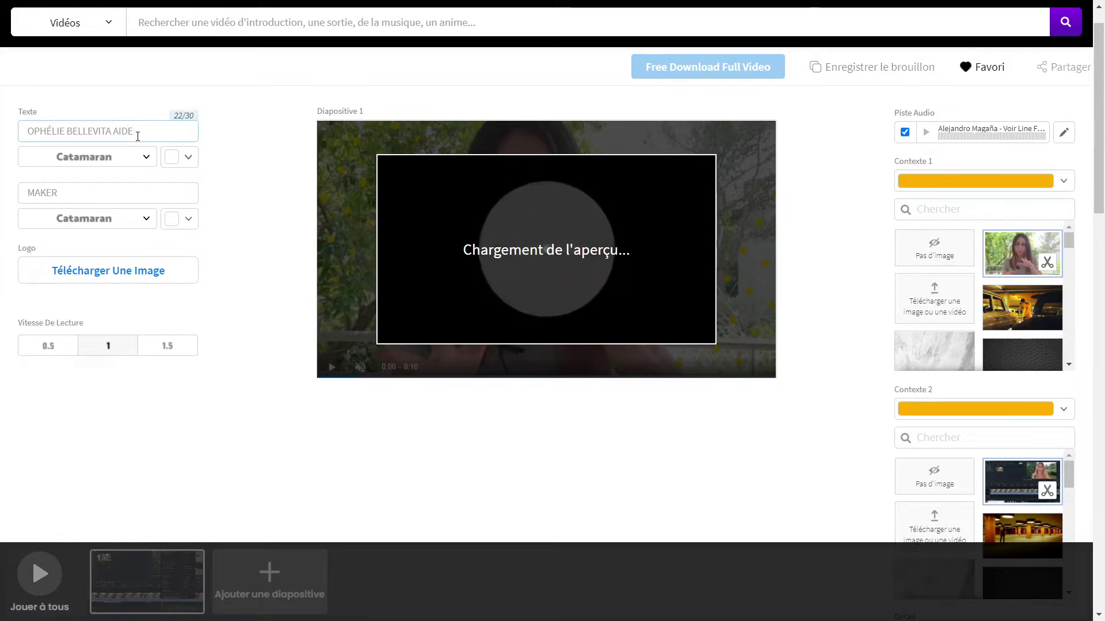
# Clear the placeholder "MAKER" from slide 1's second text line.
pyautogui.moveTo(90, 192); pyautogui.dragTo(19, 194)
pyautogui.press('BackSpace')
pyautogui.write('Les cré')
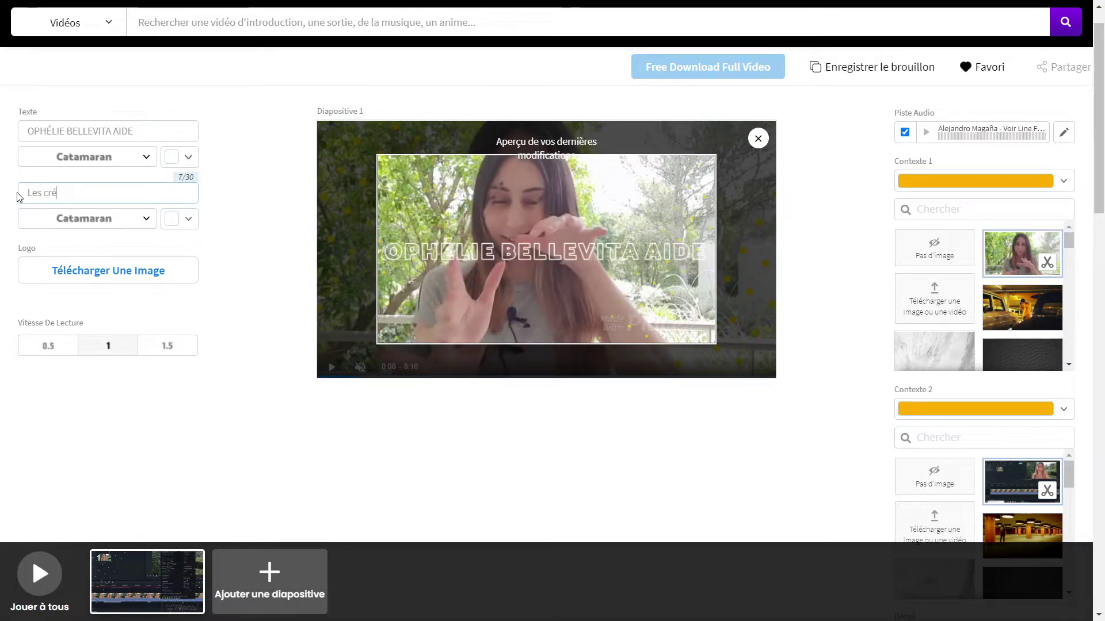
pyautogui.write('ateurs de 7')
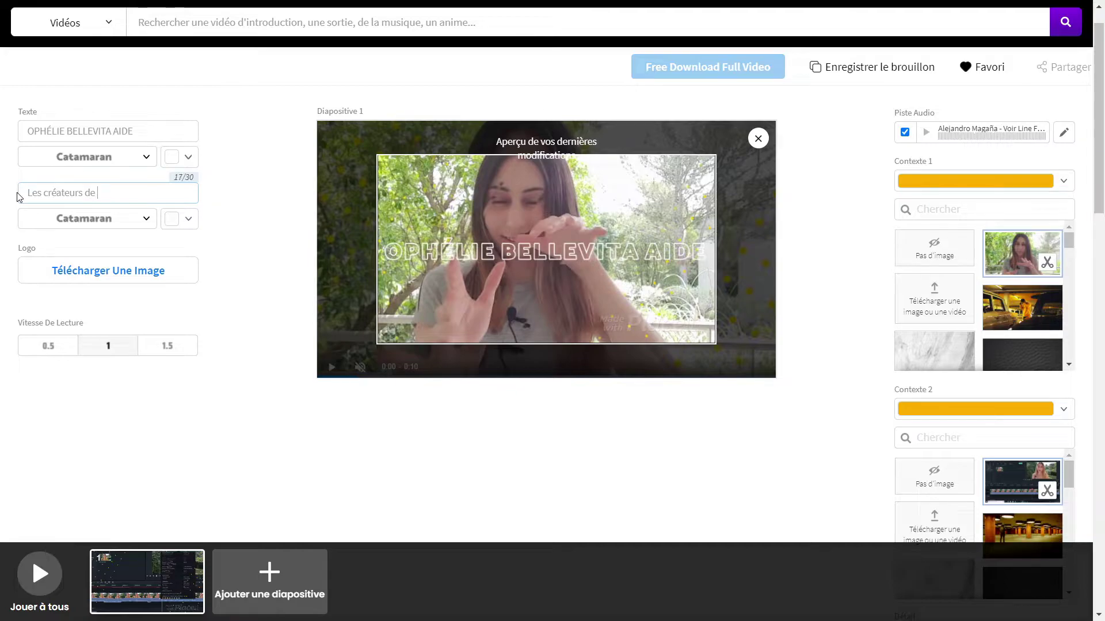
pyautogui.press('BackSpace')
pyautogui.press('BackSpace')
pyautogui.press('BackSpace')
pyautogui.press('BackSpace')
pyautogui.press('BackSpace')
pyautogui.press('BackSpace')
pyautogui.press('BackSpace')
pyautogui.press('BackSpace')
pyautogui.press('BackSpace')
pyautogui.press('BackSpace')
pyautogui.press('BackSpace')
pyautogui.press('BackSpace')
pyautogui.press('BackSpace')
pyautogui.press('BackSpace')
pyautogui.press('BackSpace')
pyautogui.press('BackSpace')
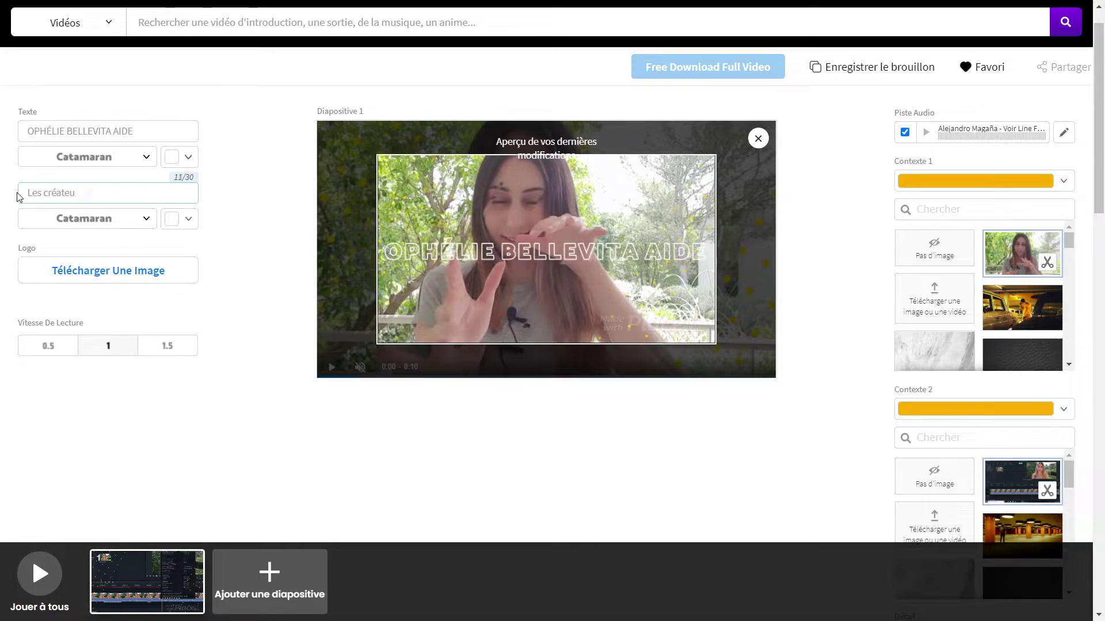
# Enter "LES CRÉATEURS DE CONTENU" as slide 1's second text line and set the playback speed to 1.5.
pyautogui.write('LES C')
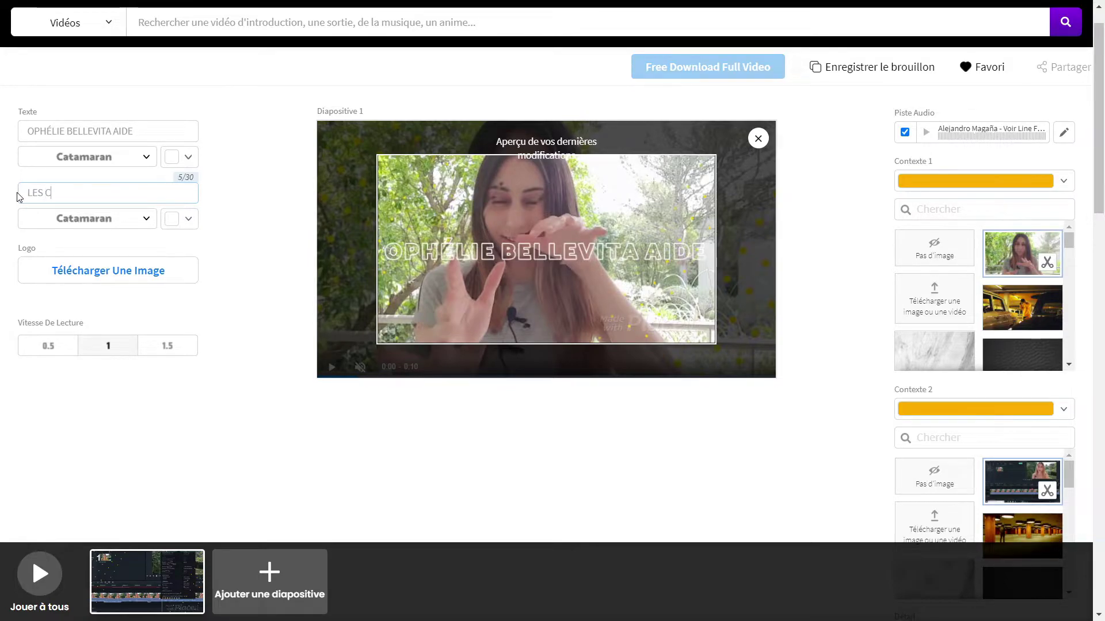
pyautogui.write('R')
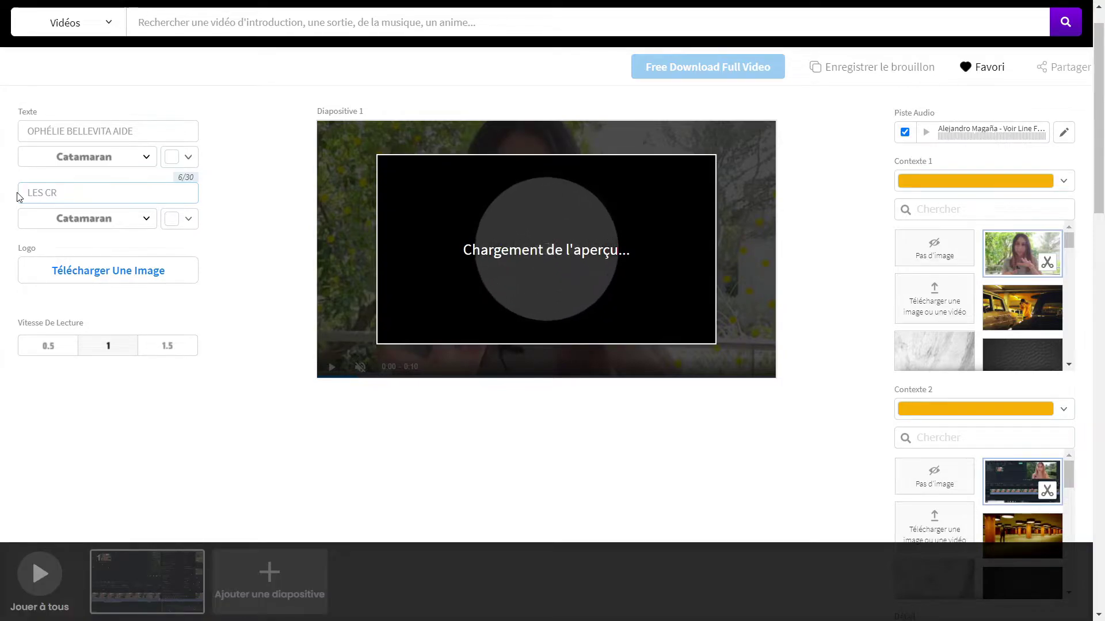
pyautogui.write('ÉATEURS DE CO')
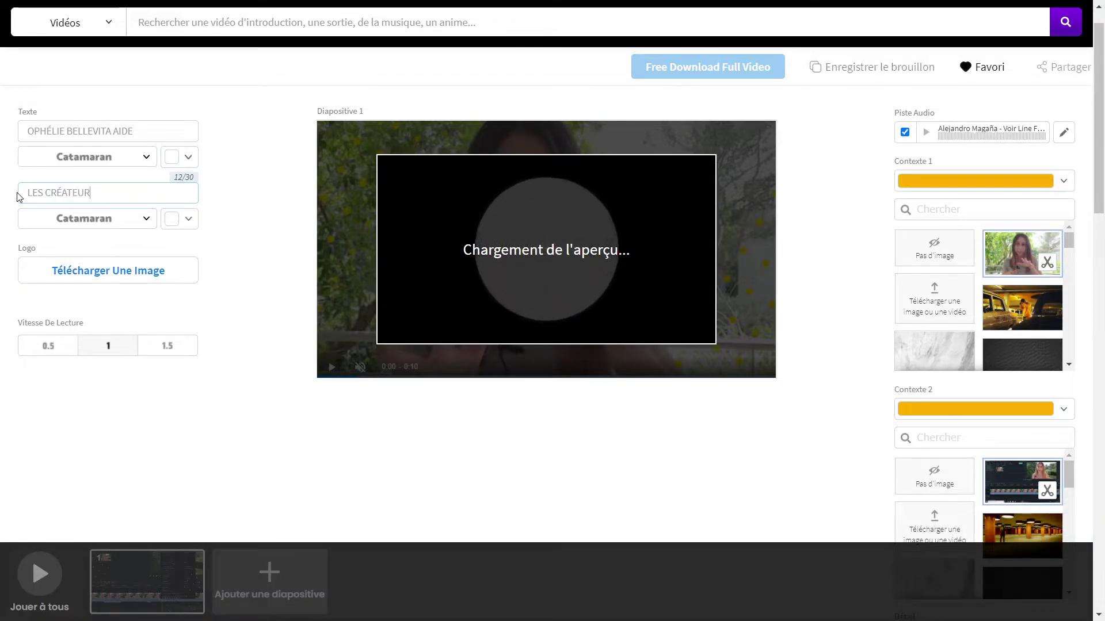
pyautogui.write('NTENU')
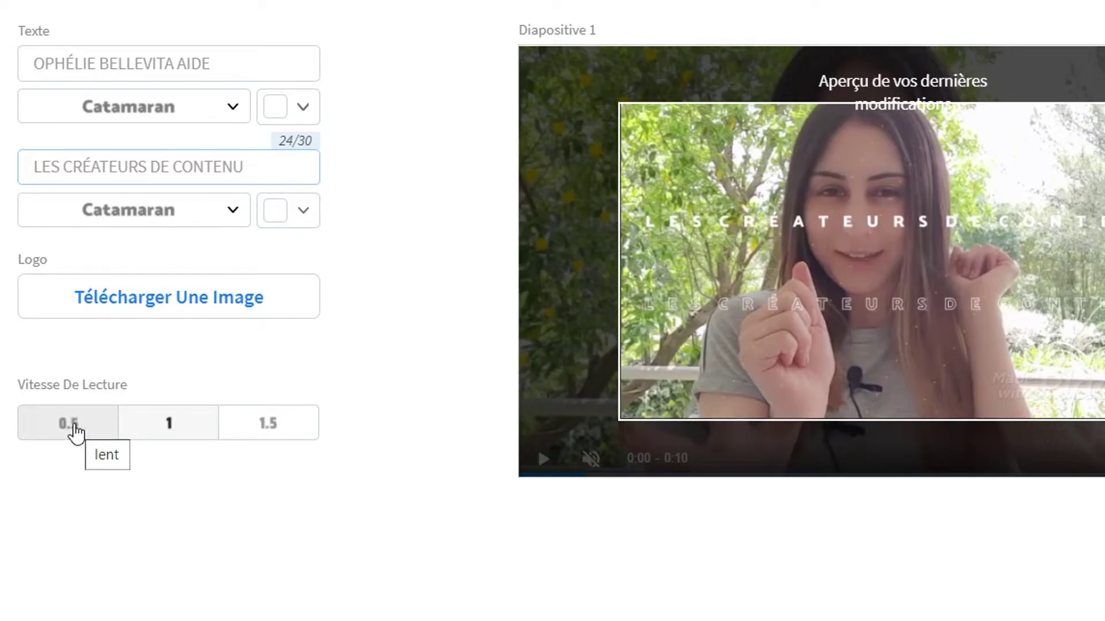
pyautogui.click(290, 430)
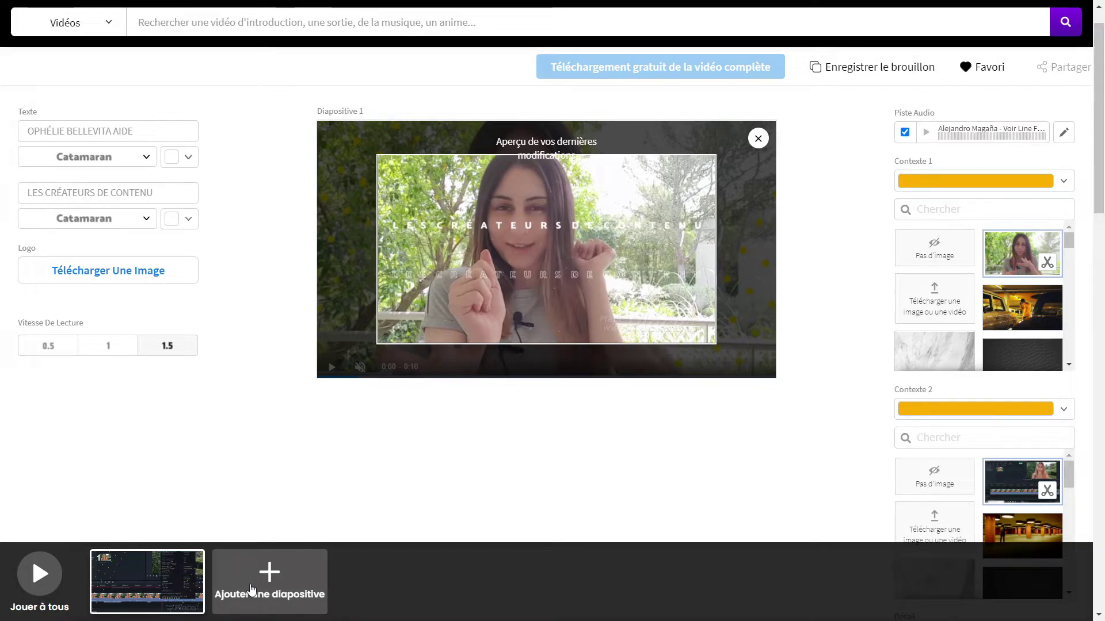
# Duplicate slide 1 and open the copy, slide 2, for editing.
pyautogui.moveTo(184, 584)
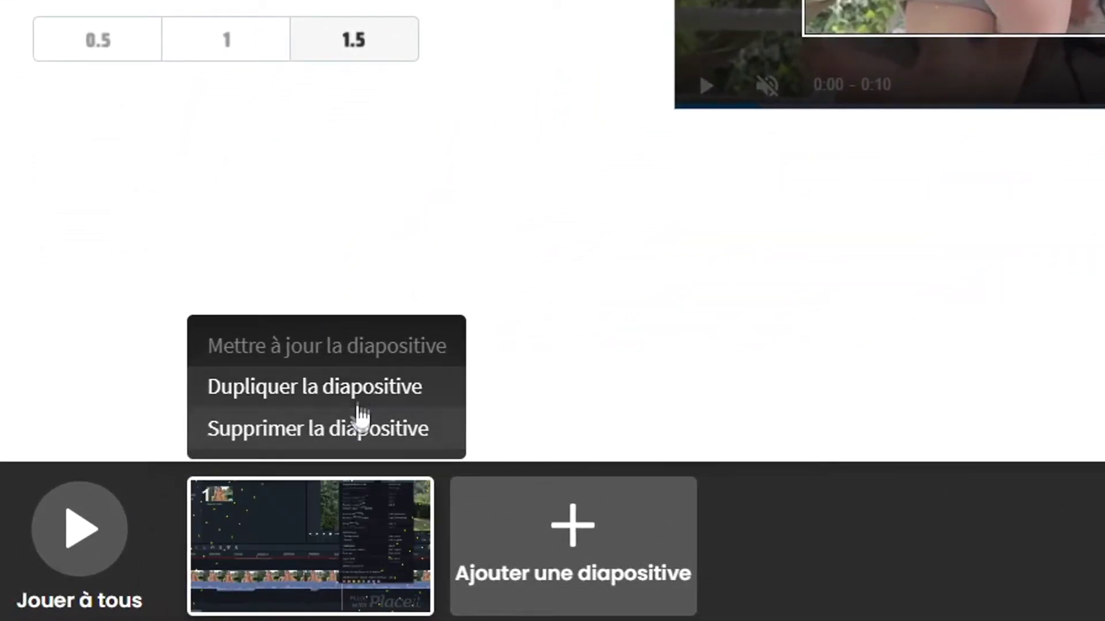
pyautogui.click(359, 397)
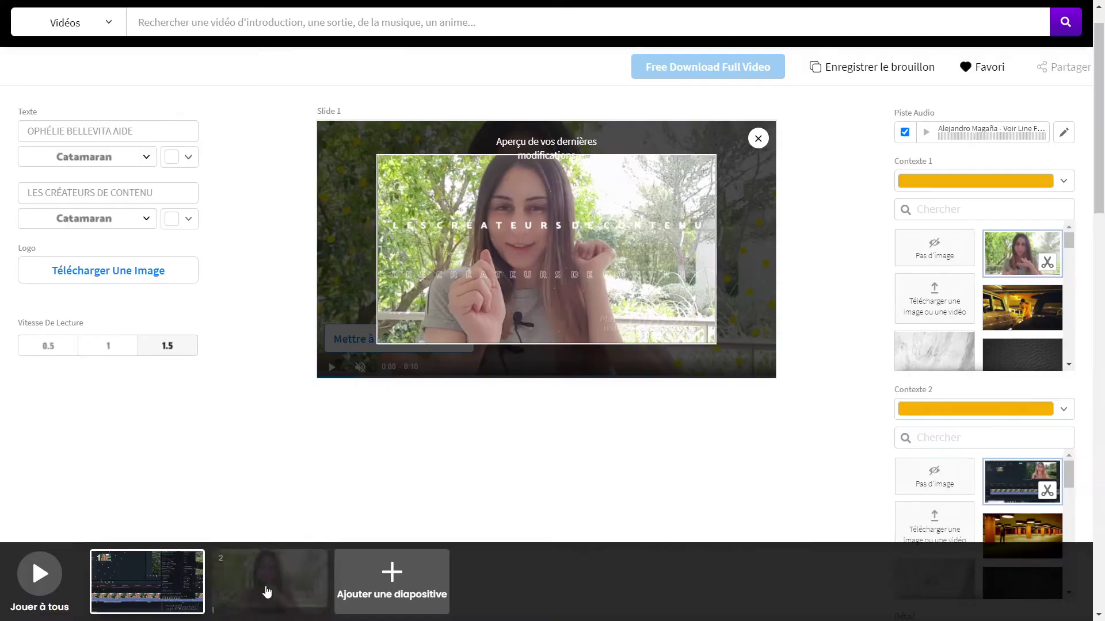
pyautogui.moveTo(566, 566)
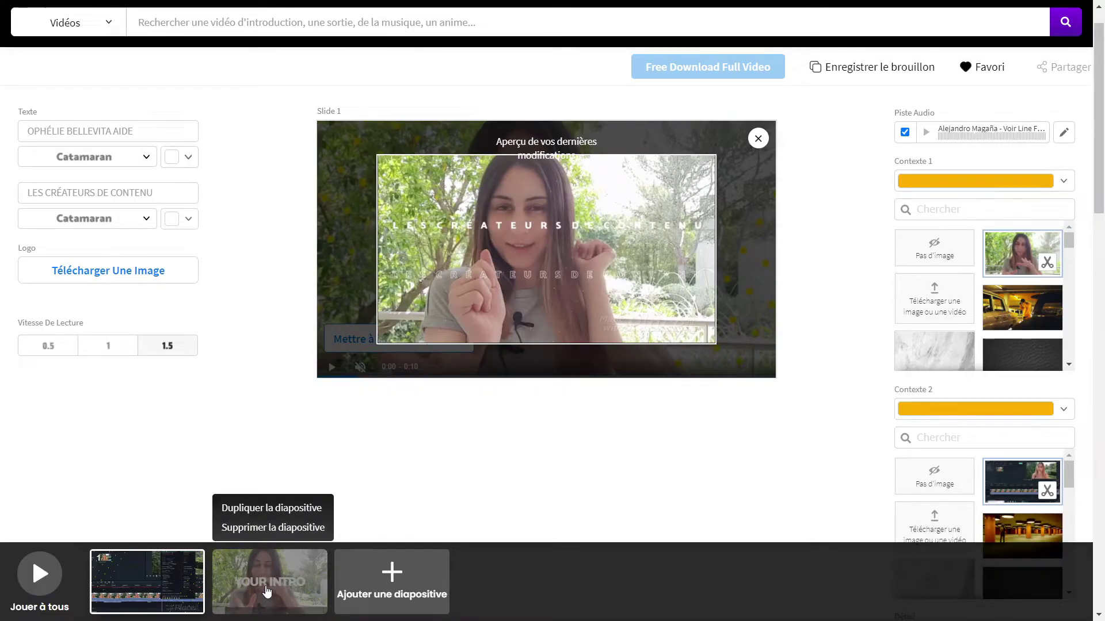
pyautogui.click(267, 590)
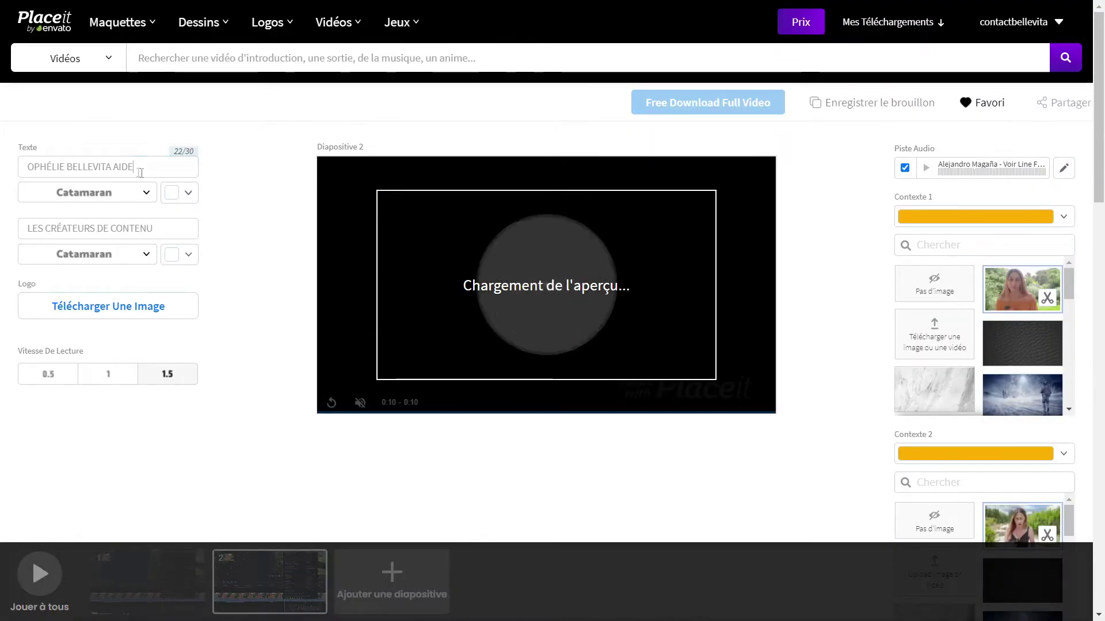
# Set slide 2's two text lines to "DES CONSEILS" and "ET DE L'HUMOUR".
pyautogui.moveTo(134, 167); pyautogui.dragTo(13, 168)
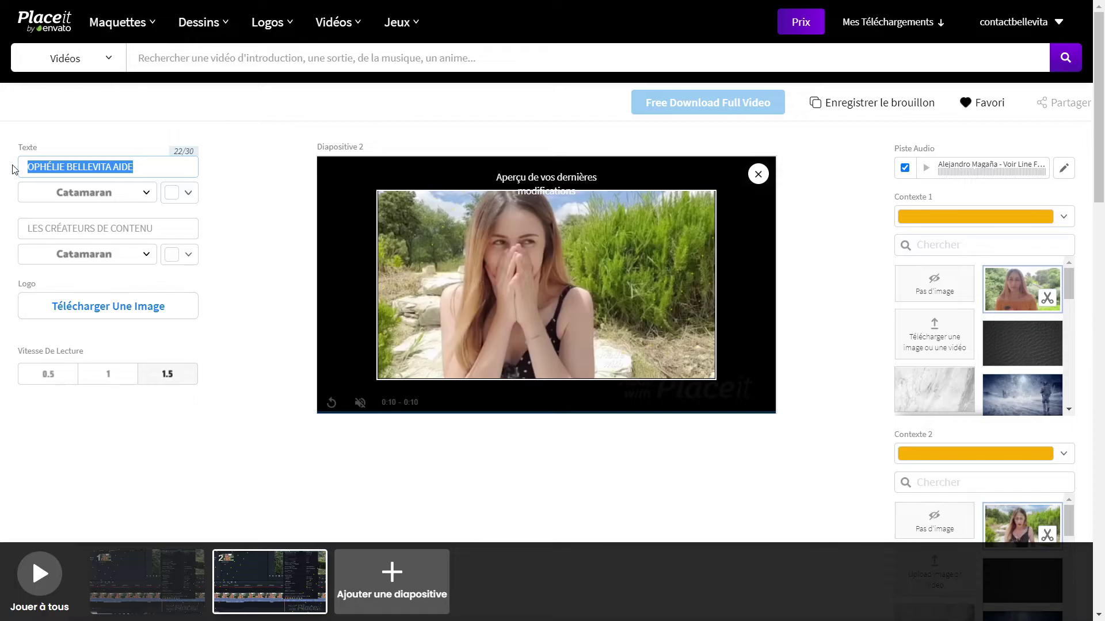
pyautogui.write('DES CONSEILS')
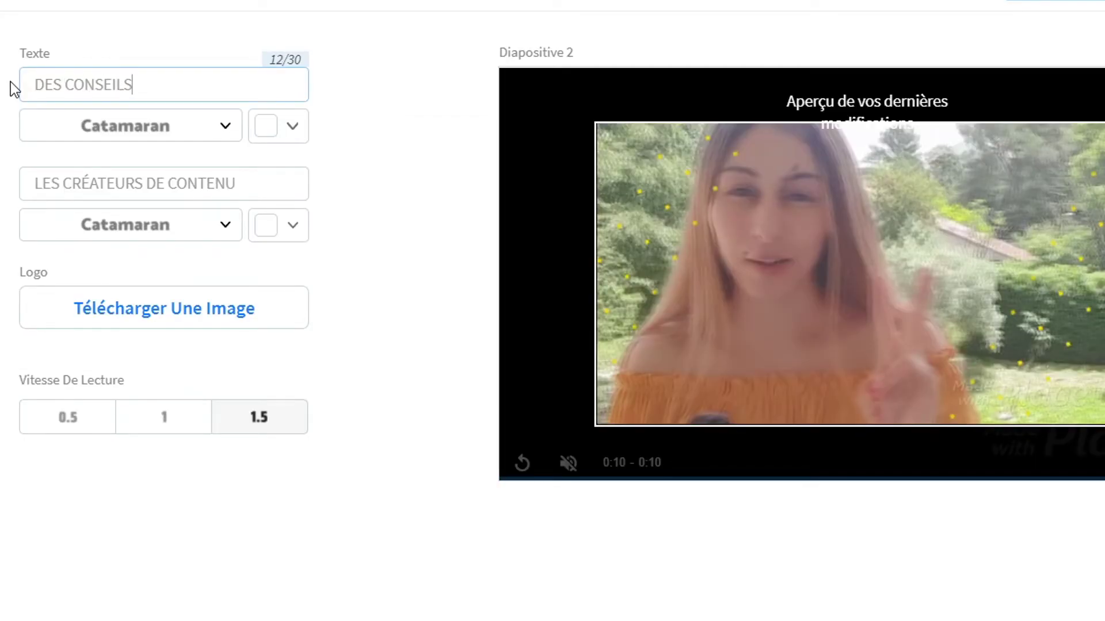
pyautogui.moveTo(240, 175); pyautogui.dragTo(5, 182)
pyautogui.press('BackSpace')
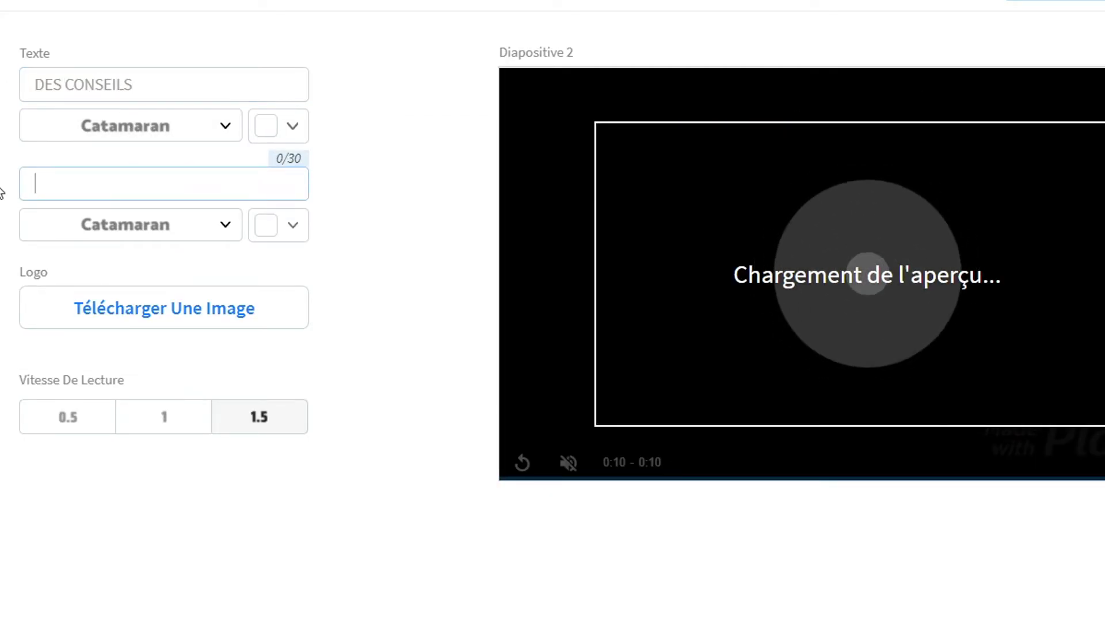
pyautogui.write("ET DE L'HUMOUR")
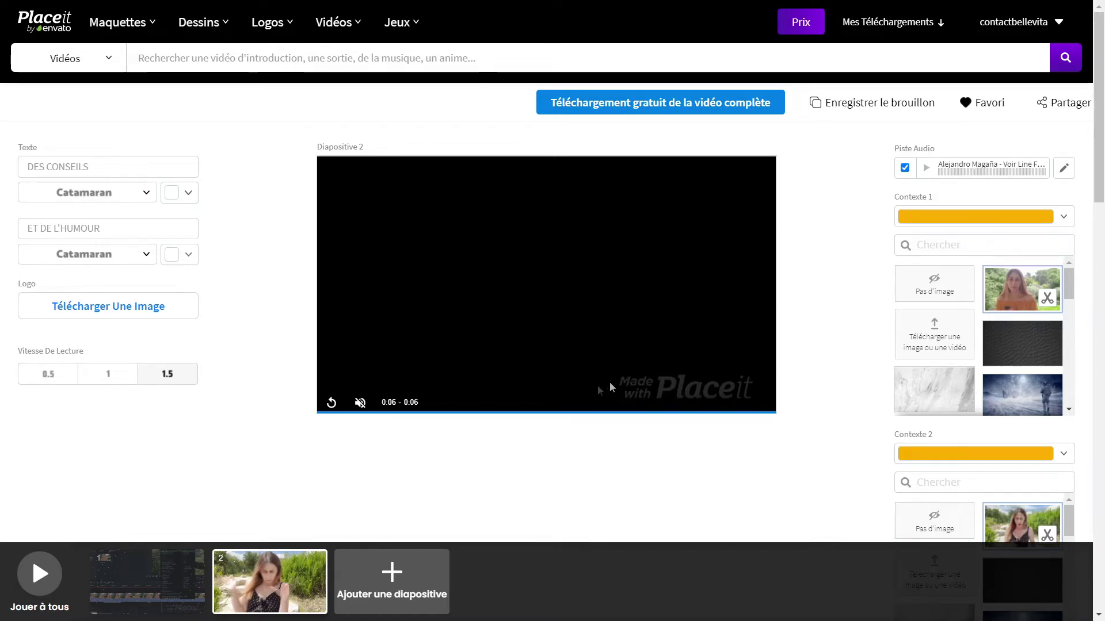
# Add a third slide from the "logo" search results, using the dark blue template with the large white logo circle, and open it.
pyautogui.click(385, 587)
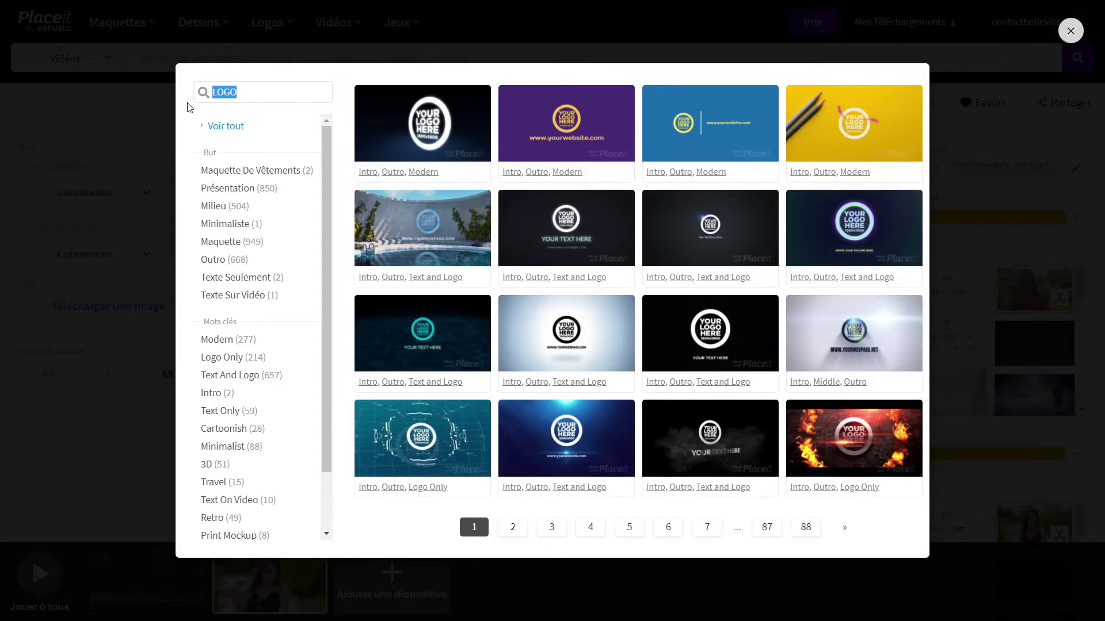
pyautogui.write('logo')
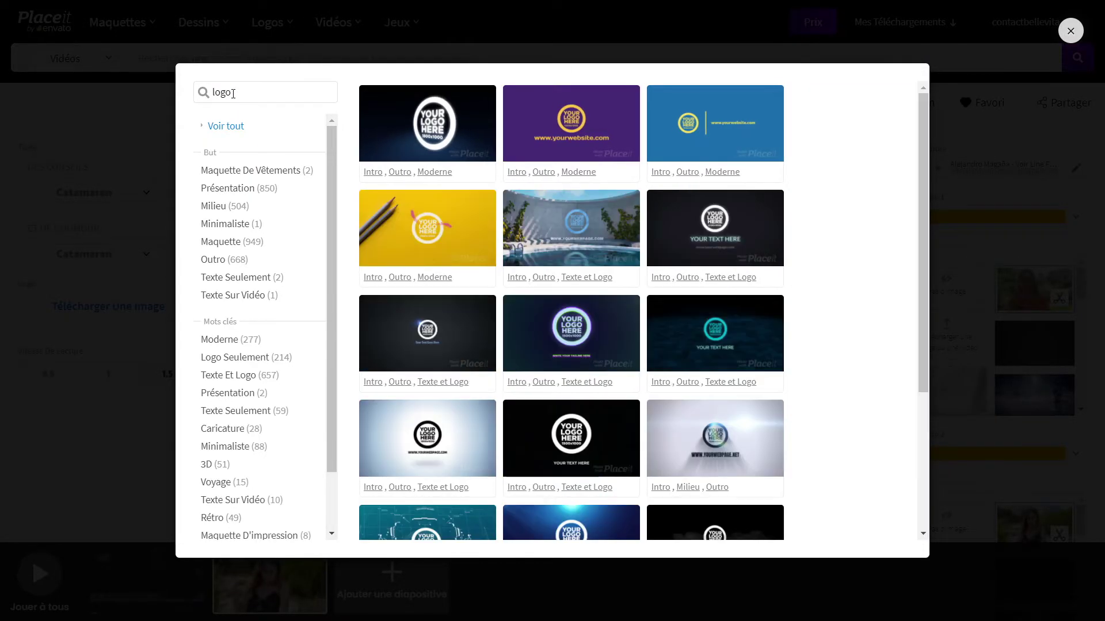
pyautogui.click(428, 124)
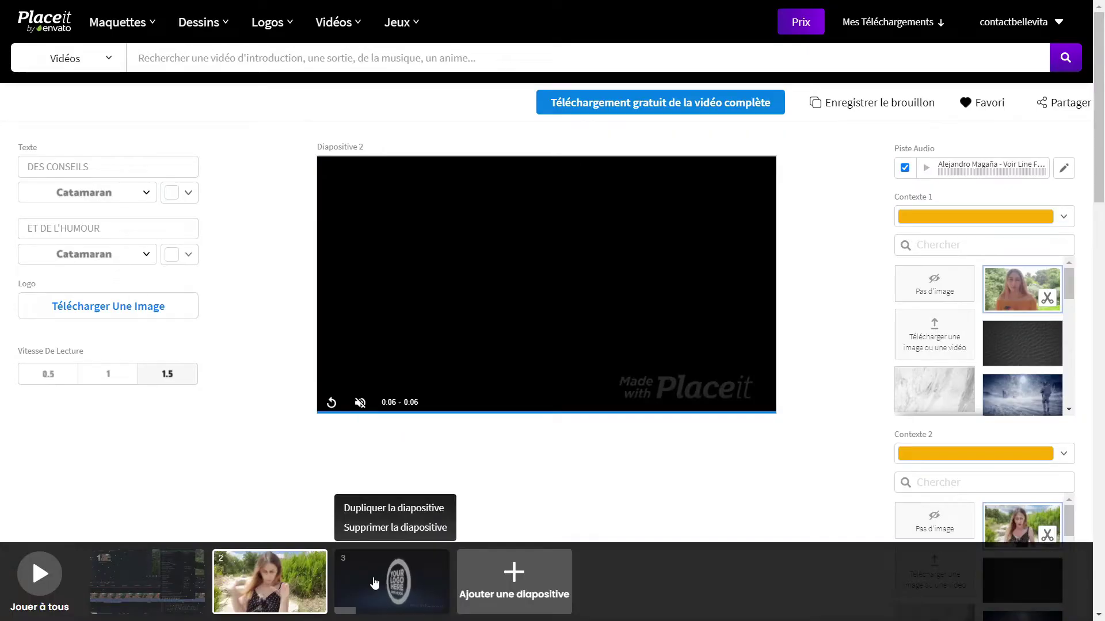
pyautogui.click(374, 582)
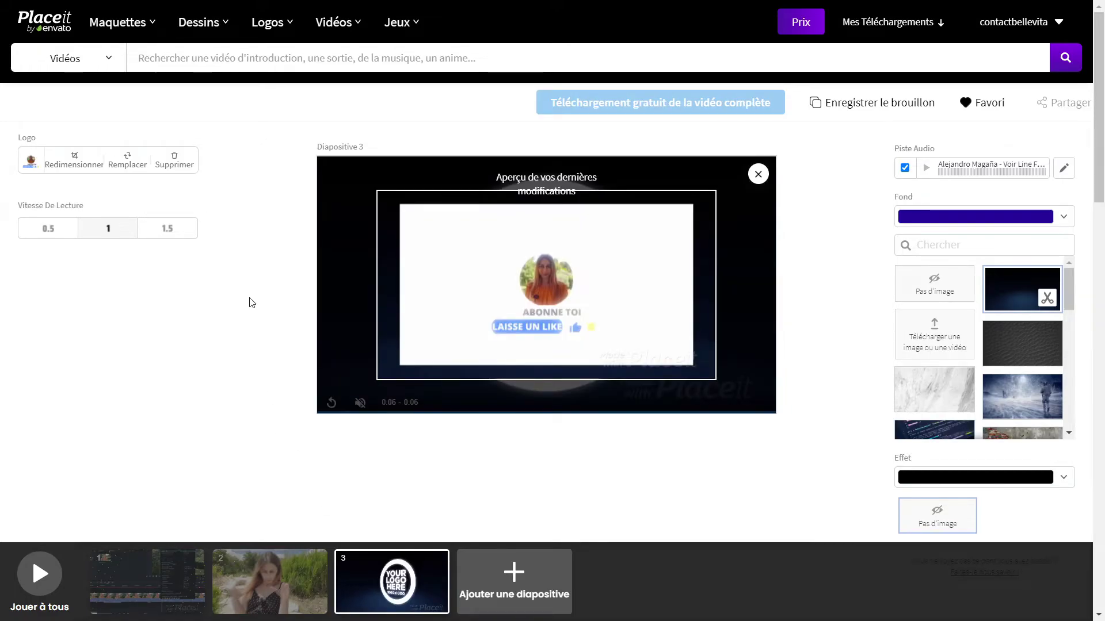
# Set slide 3's playback speed to 1.5 and its Fond colour to white.
pyautogui.click(176, 235)
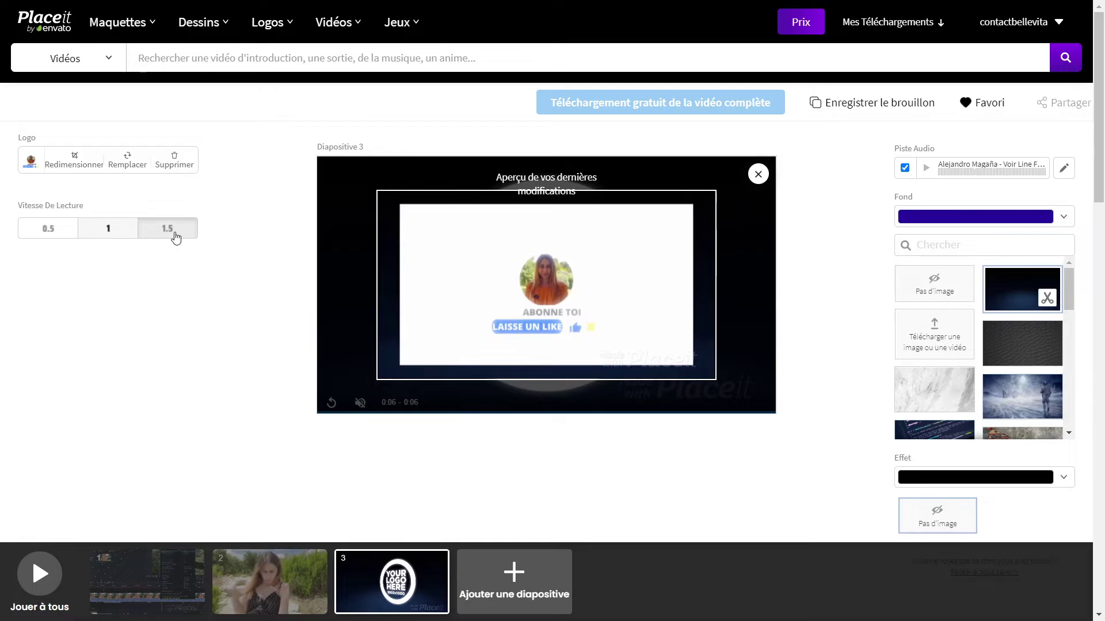
pyautogui.click(972, 217)
pyautogui.click(1080, 232)
pyautogui.scroll(-2, 957, 412)
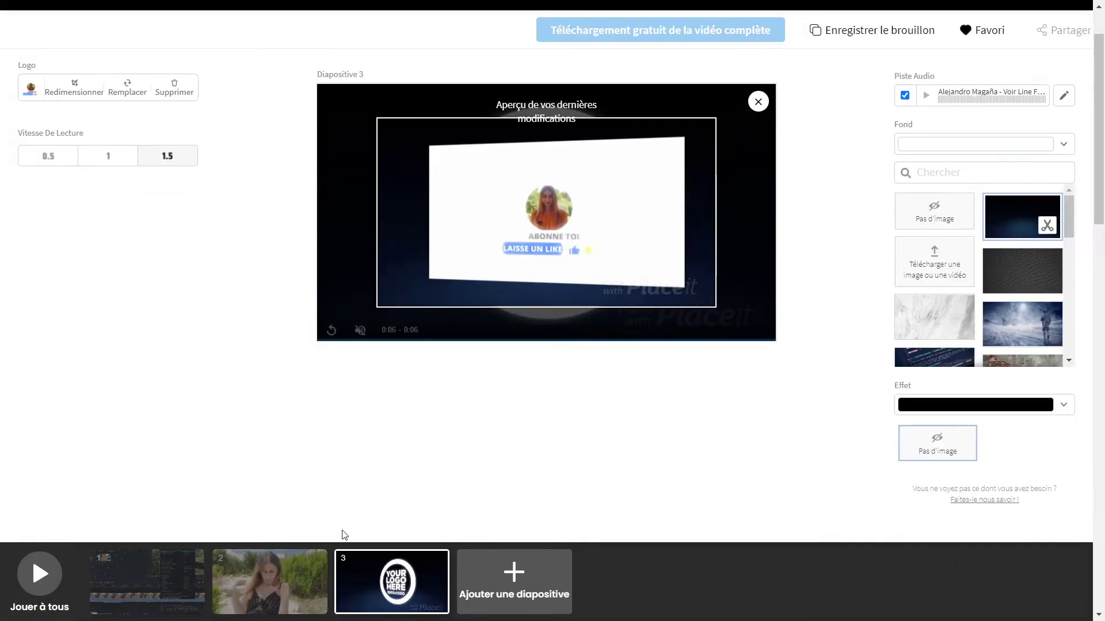
# Play all three slides to preview the complete intro.
pyautogui.click(35, 575)
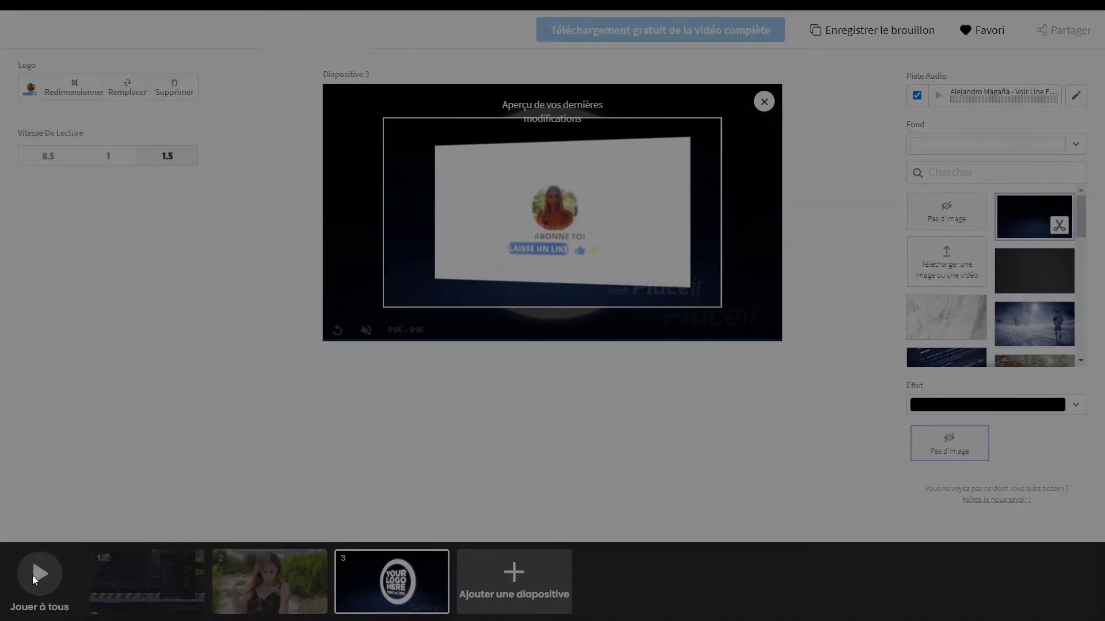
pyautogui.click(590, 340)
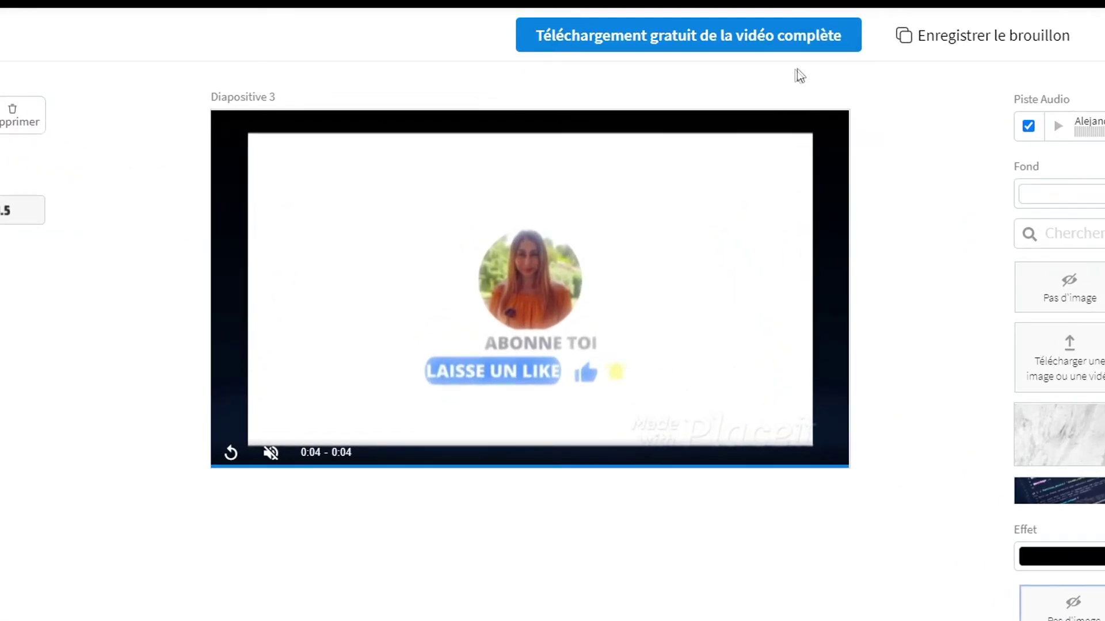
# Request the free download of the complete video.
pyautogui.click(752, 50)
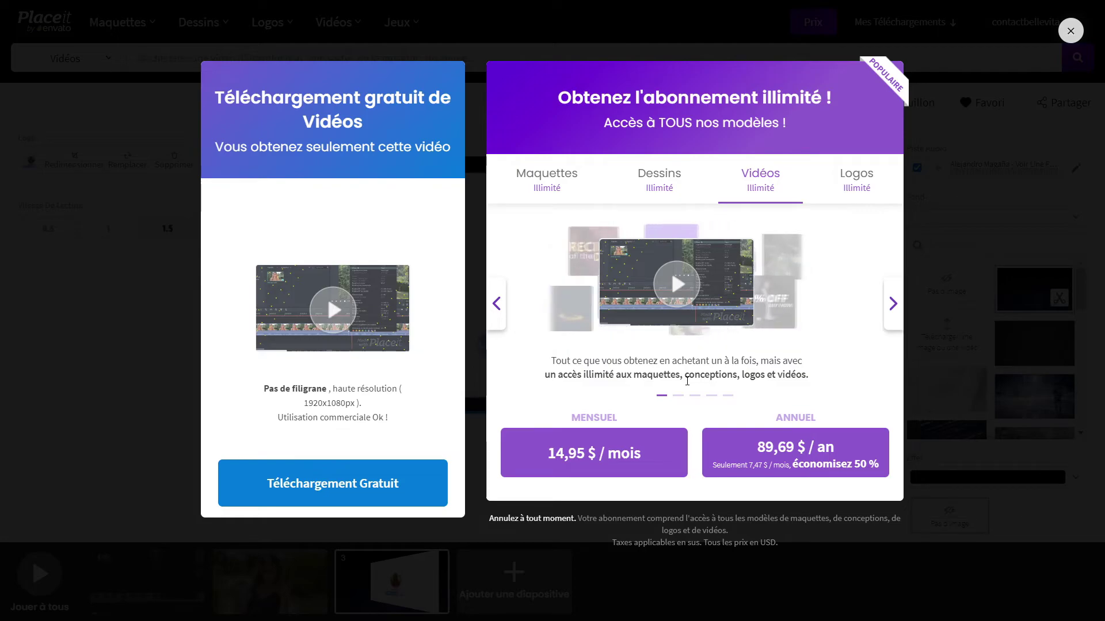
pyautogui.click(295, 490)
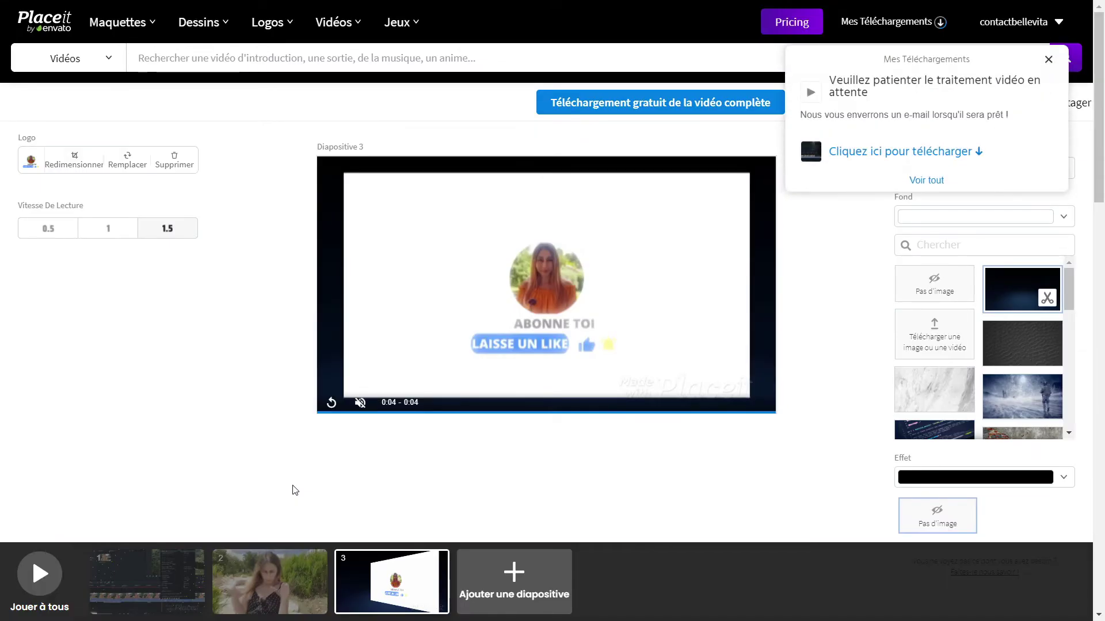